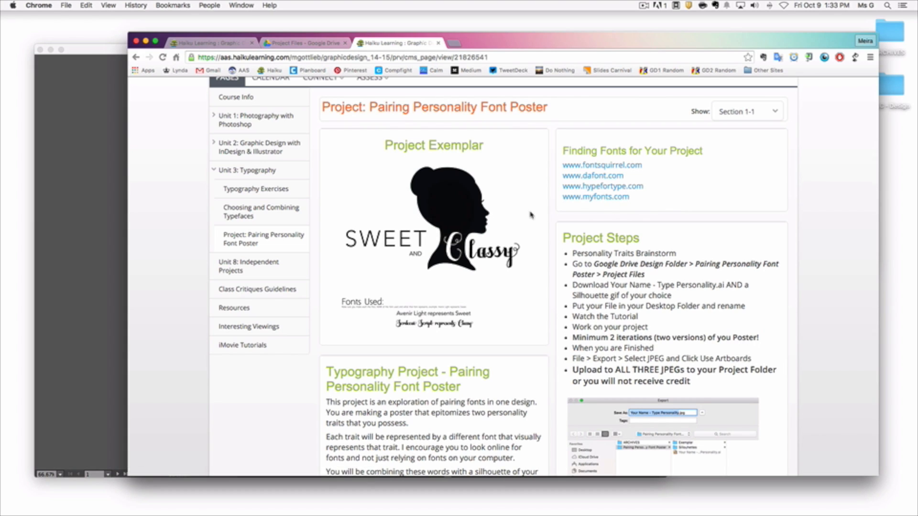
Step: Review the Pairing Personality Font Poster project page, including the exemplar, restraints, project steps and export settings image
scroll(573, 278, down, 5)
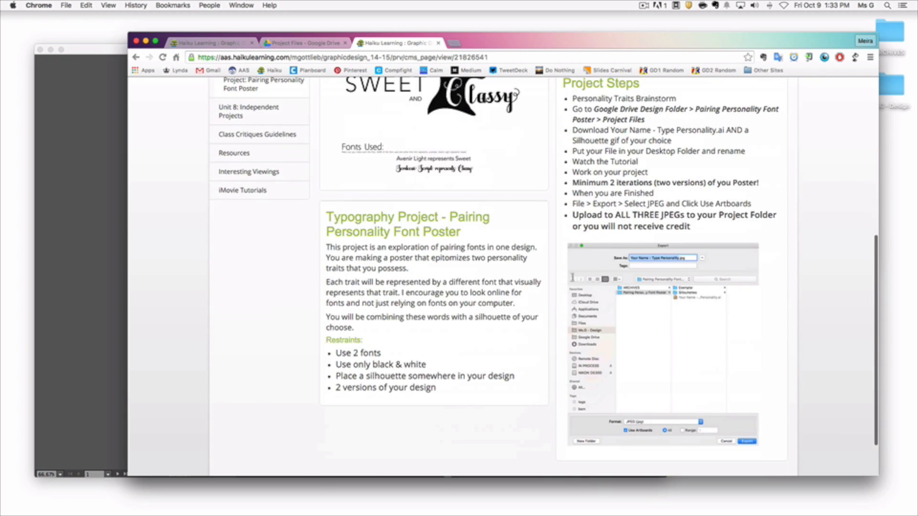
scroll(572, 278, up, 3)
scroll(572, 278, up, 3)
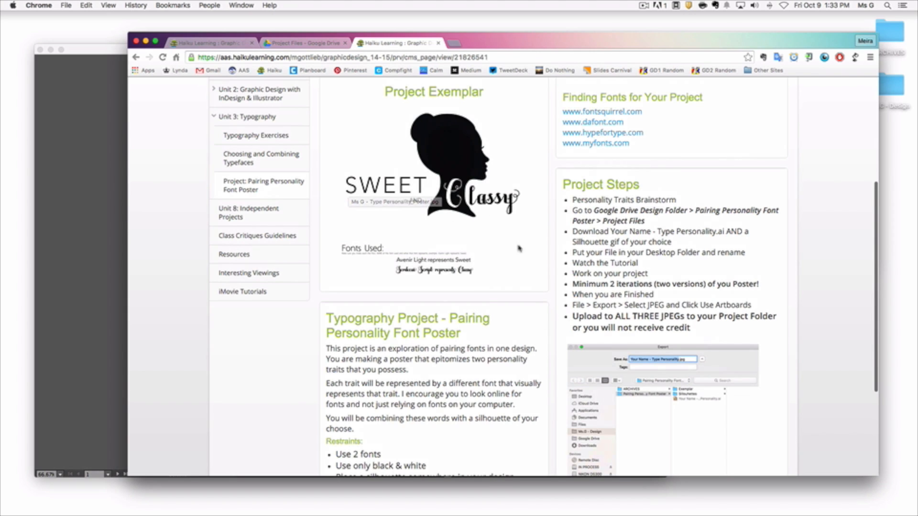
scroll(525, 258, down, 5)
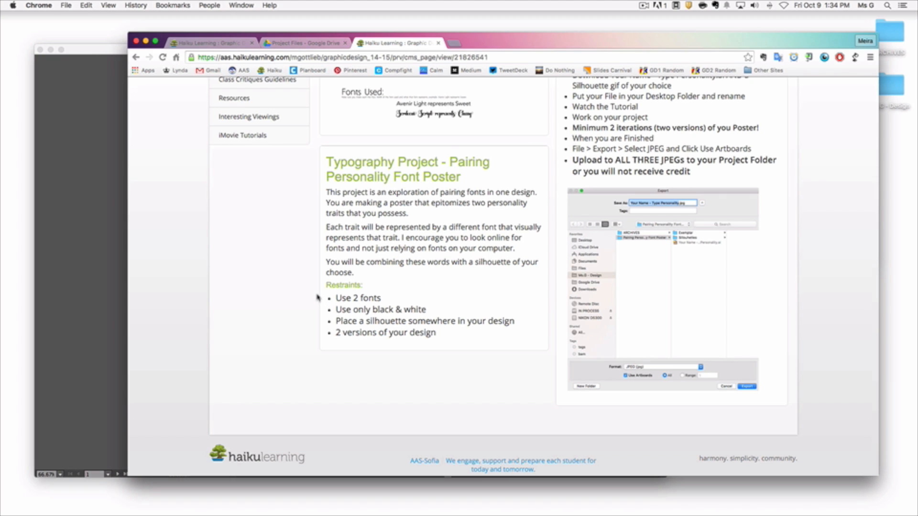
scroll(318, 297, up, 2)
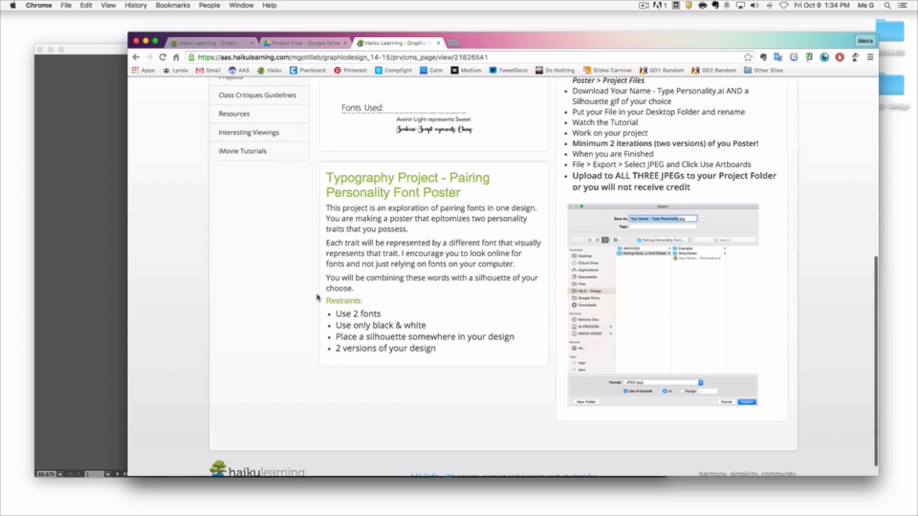
scroll(318, 298, up, 5)
scroll(317, 297, down, 1)
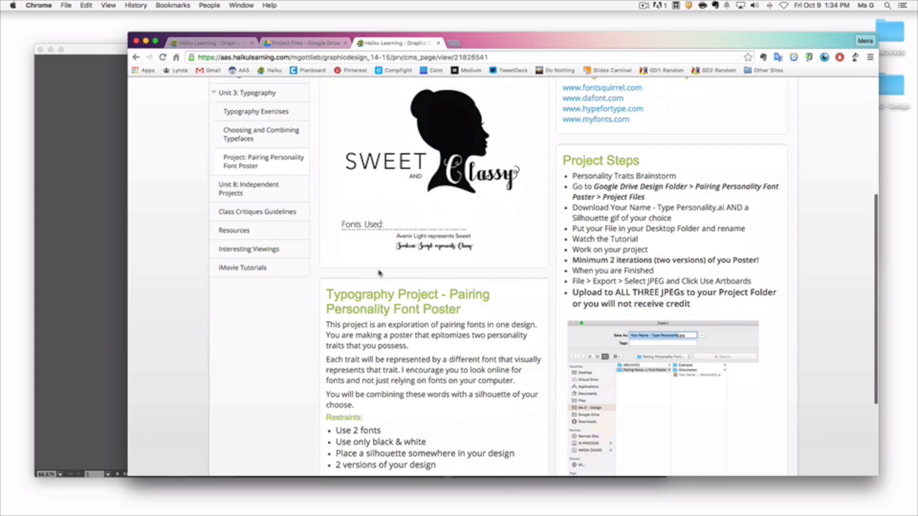
scroll(672, 173, up, 1)
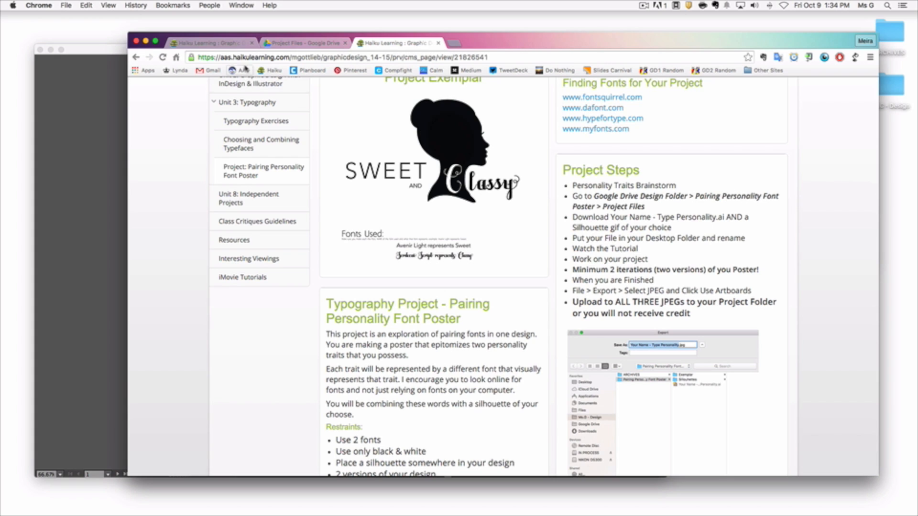
Step: Open the Personality Traits Brainstorm document from the Pairing Personality Font Poster folder in Google Drive, read through it and close it
click(287, 43)
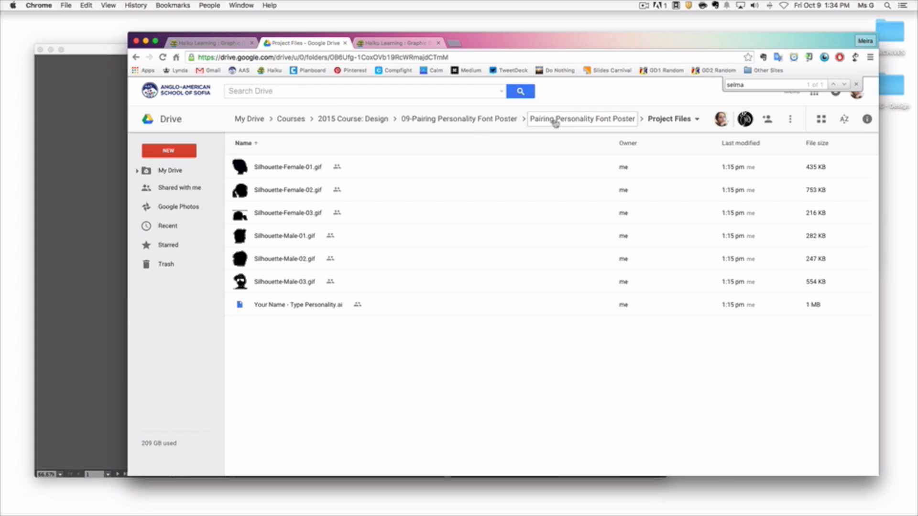
click(595, 119)
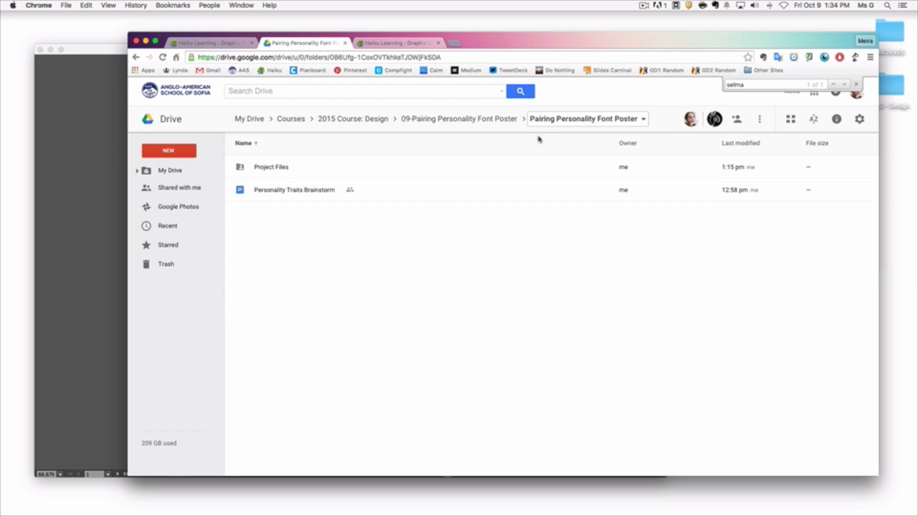
double_click(281, 190)
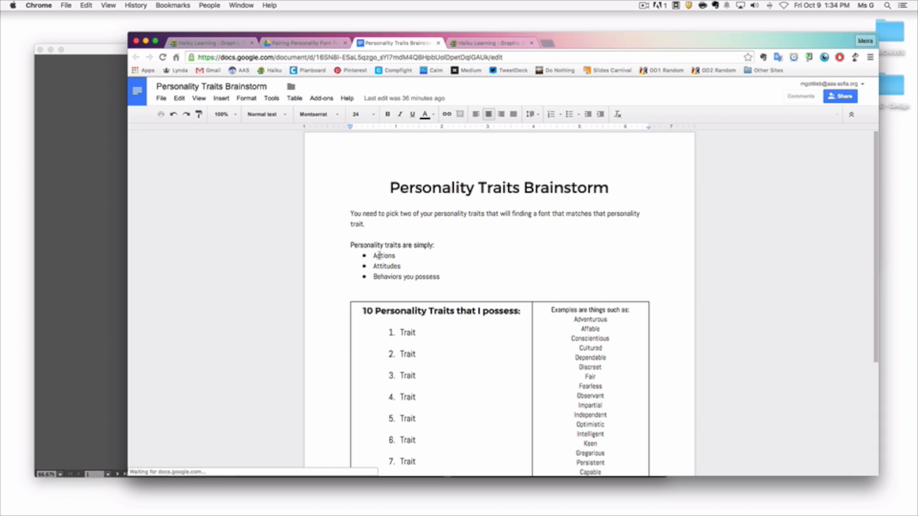
scroll(382, 263, down, 2)
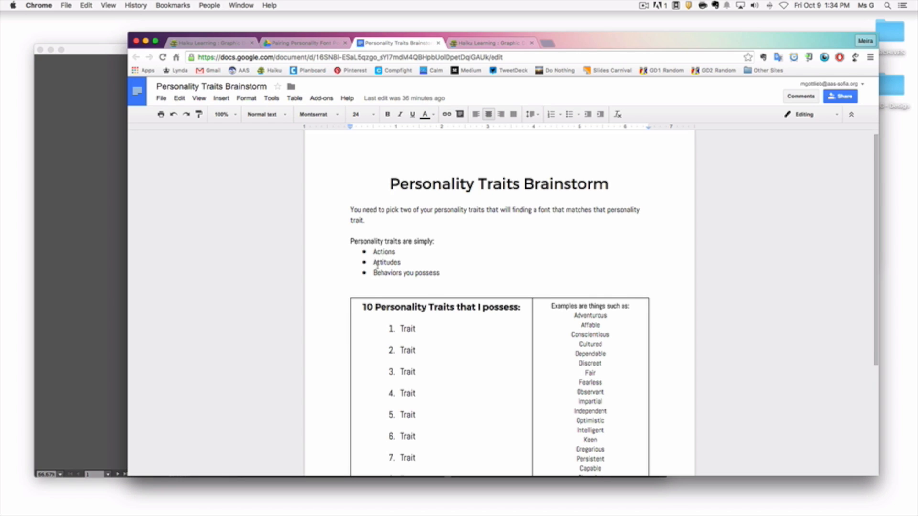
scroll(376, 264, down, 3)
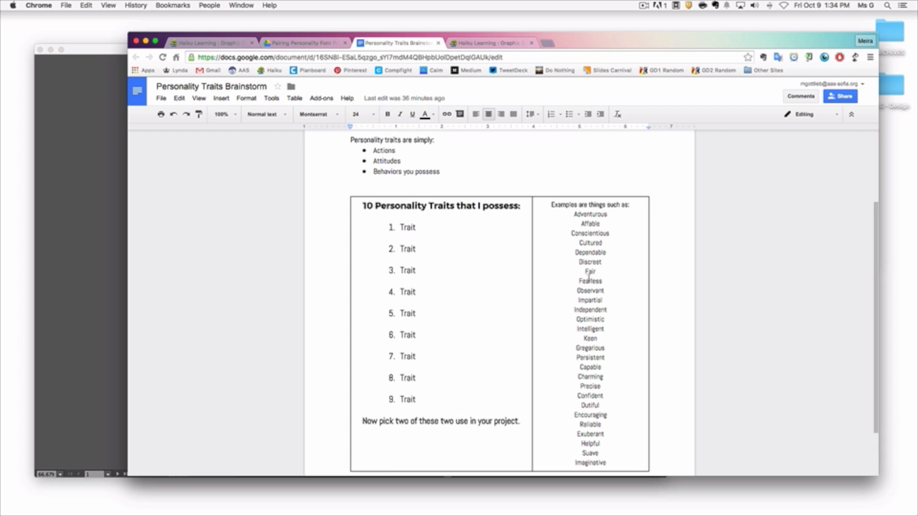
scroll(589, 281, down, 2)
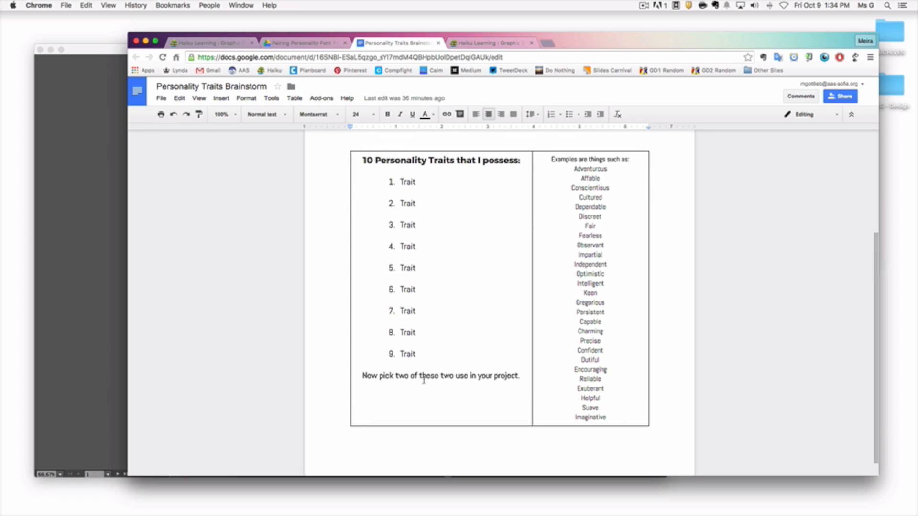
click(438, 43)
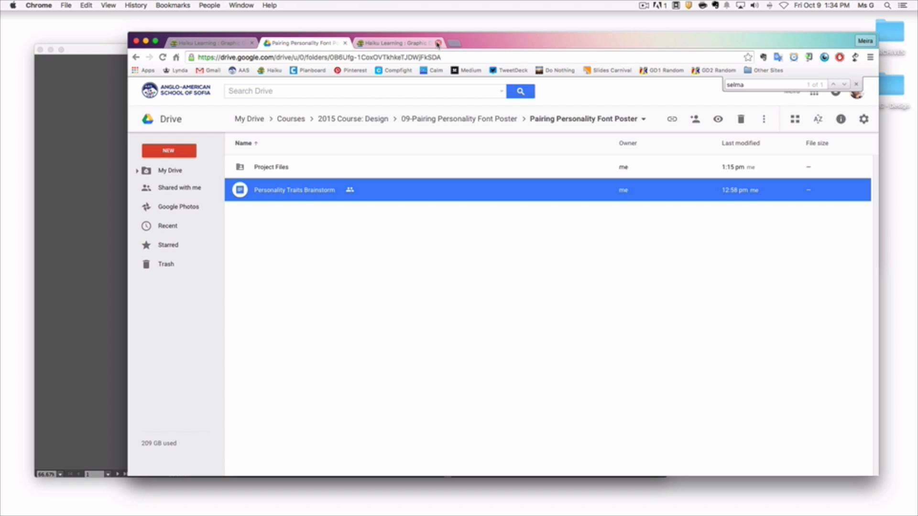
Step: Open the Project Files folder and look over the Your Name - Type Personality.ai template and the female and male silhouette GIFs
double_click(279, 168)
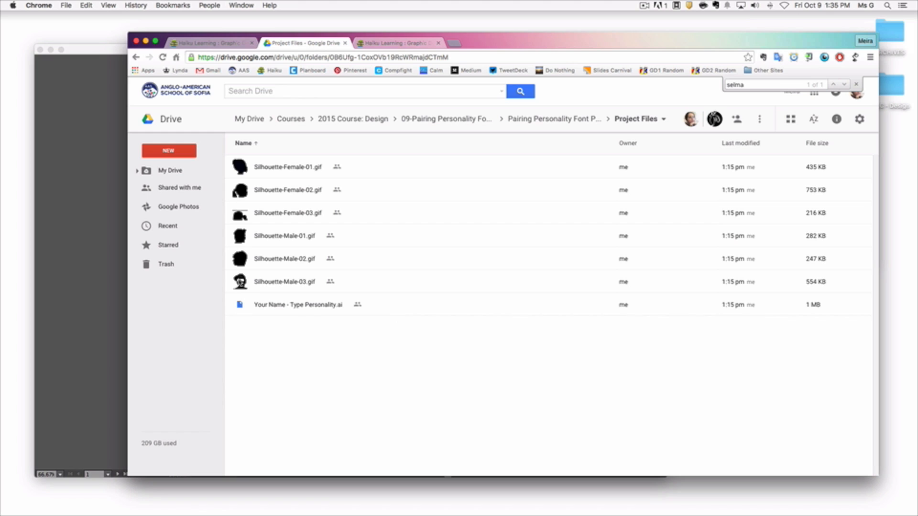
click(302, 309)
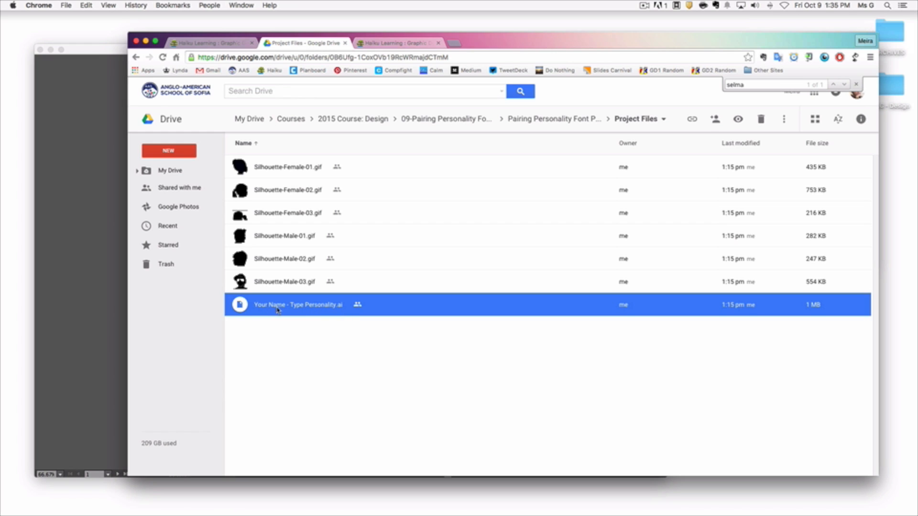
click(274, 170)
click(273, 191)
click(272, 211)
click(272, 238)
click(278, 261)
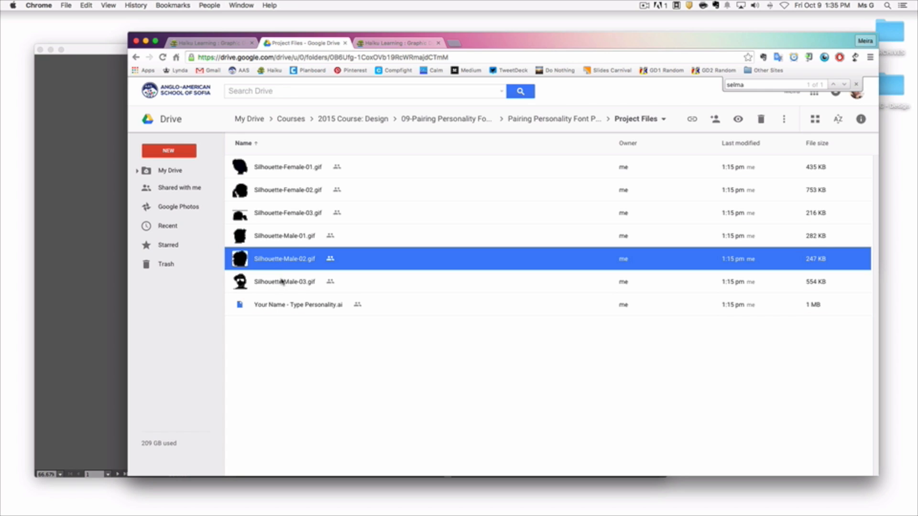
click(283, 283)
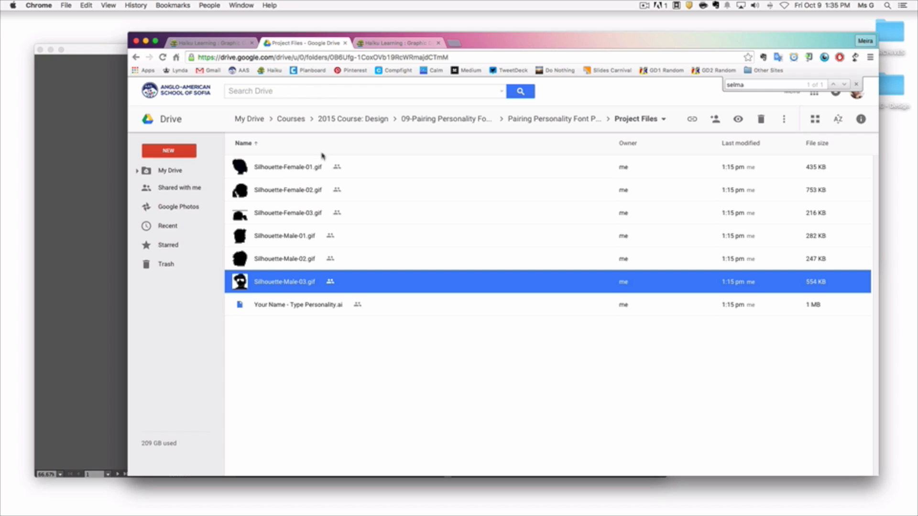
Step: Return to the Haiku project page, read the Project Steps, and move the browser aside to uncover the Finder window
click(385, 44)
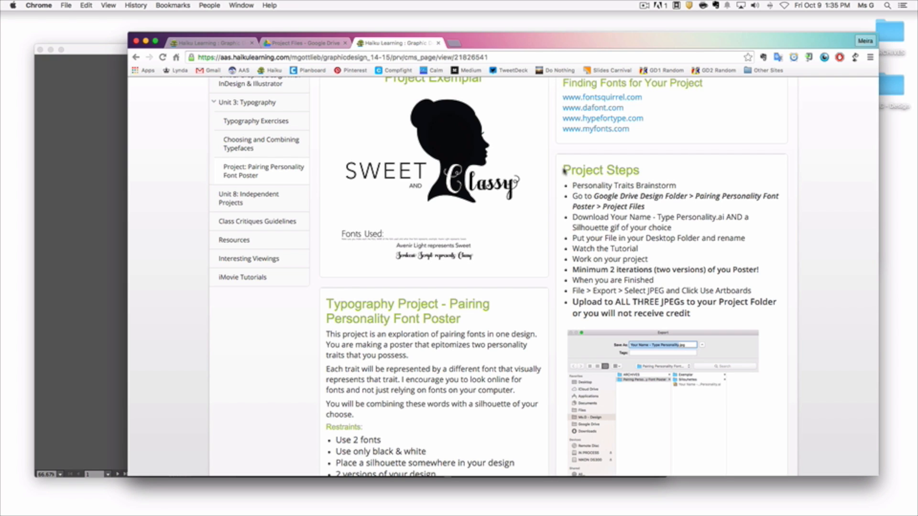
scroll(598, 211, down, 2)
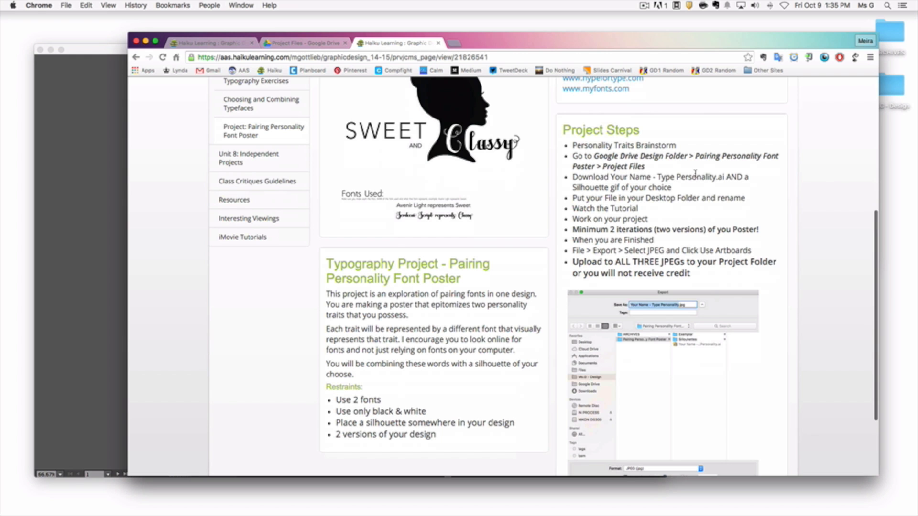
drag(689, 47, 620, 41)
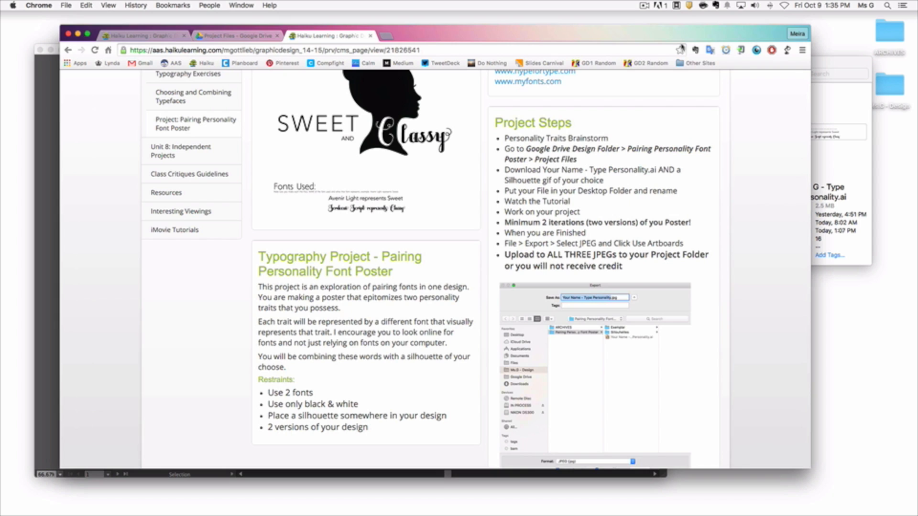
Step: In Finder, replace "Your Name" with the teacher's name in the Type Personality.ai template's file name and open the file in Illustrator
click(849, 67)
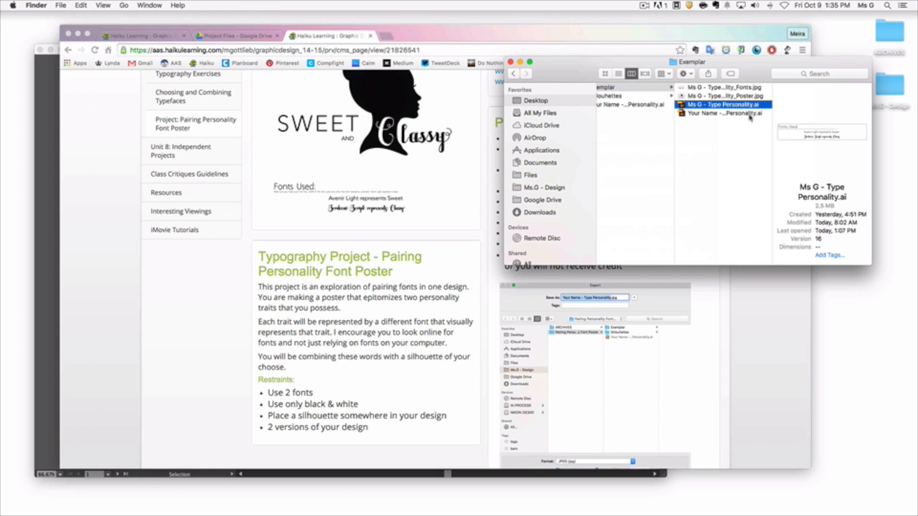
click(660, 149)
click(738, 106)
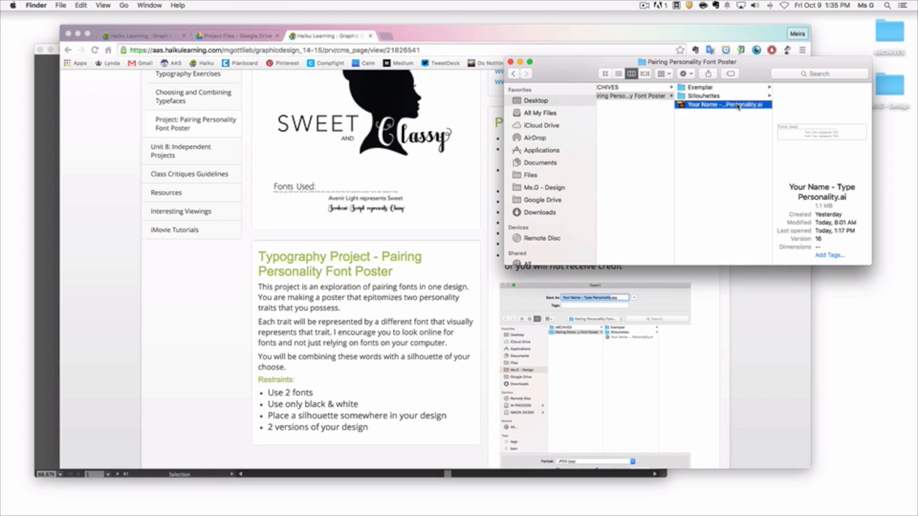
key(Return)
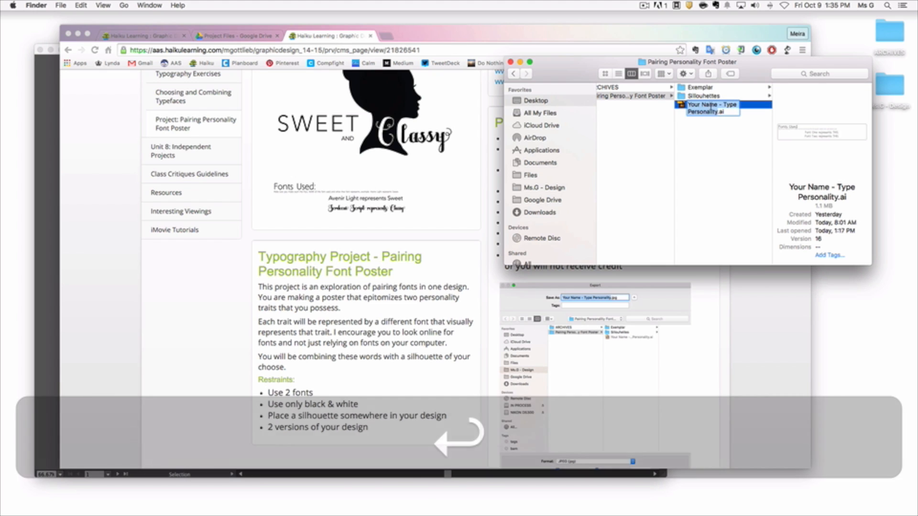
click(717, 105)
drag(716, 104, 688, 105)
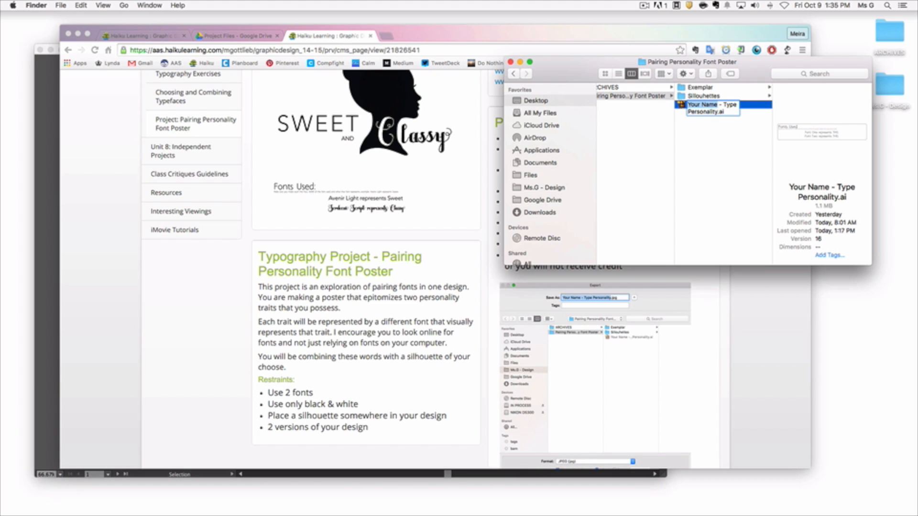
text(Ms G)
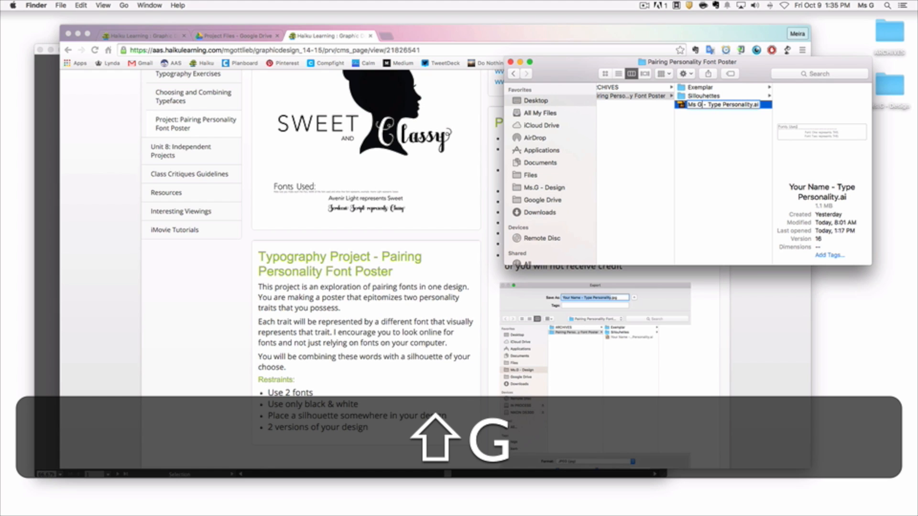
key(Return)
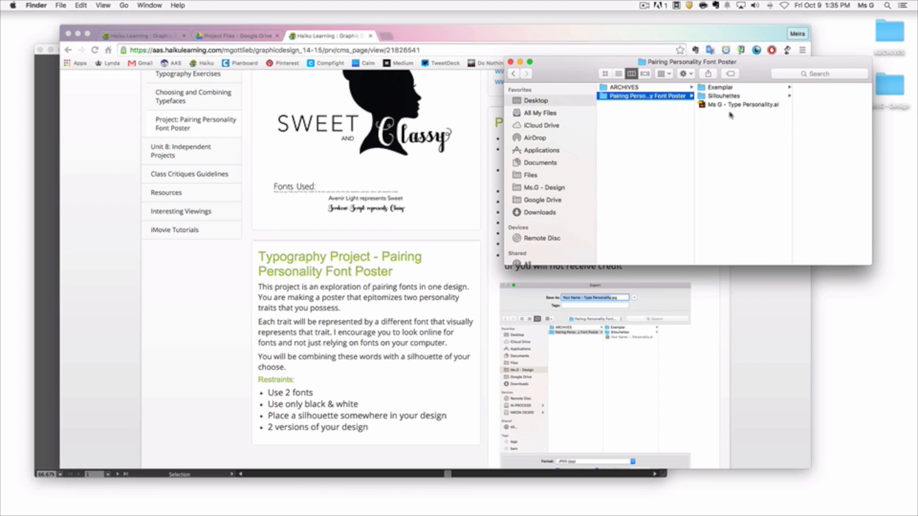
double_click(729, 103)
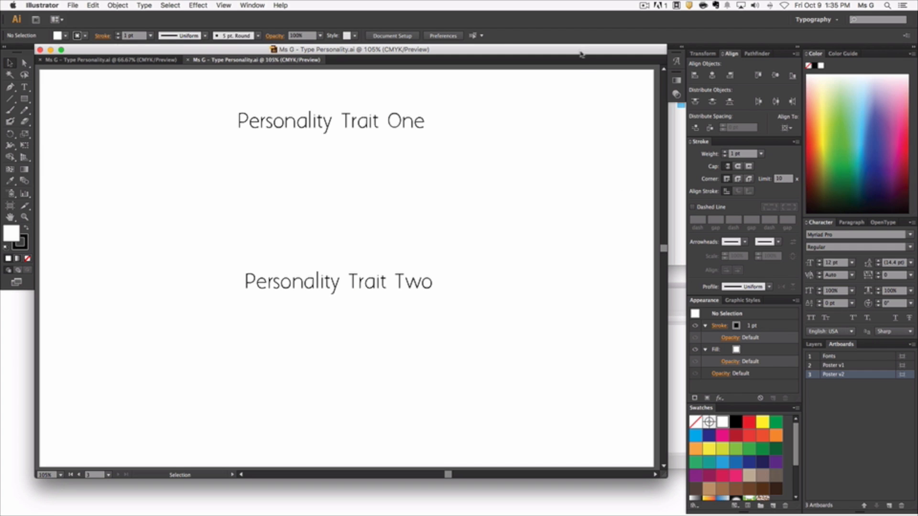
Step: Go back to the Haiku project page in Chrome and read the remaining Project Steps, highlighting "Watch the Tutorial"
drag(580, 53, 581, 78)
click(472, 52)
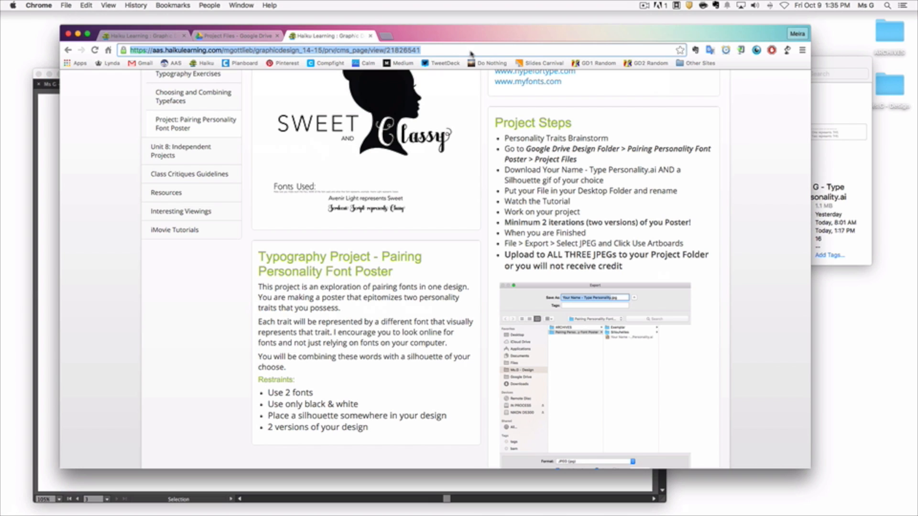
scroll(567, 201, down, 3)
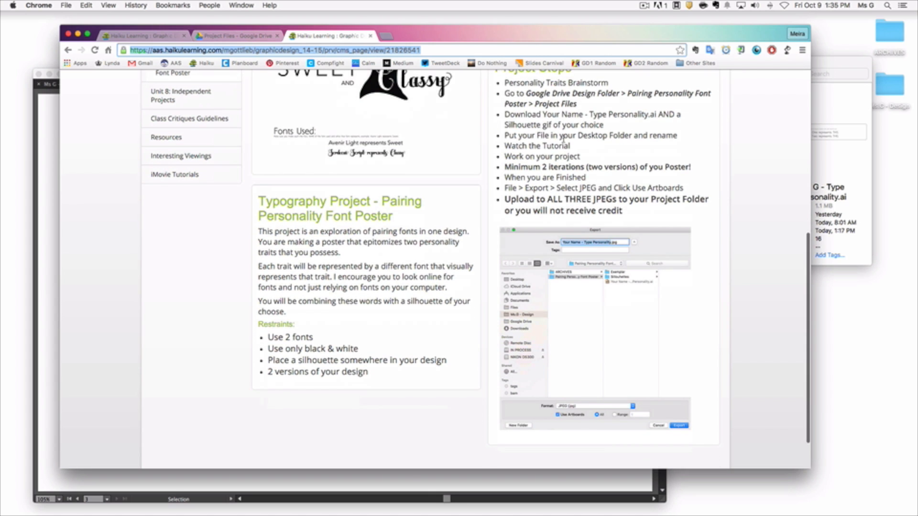
scroll(537, 160, down, 1)
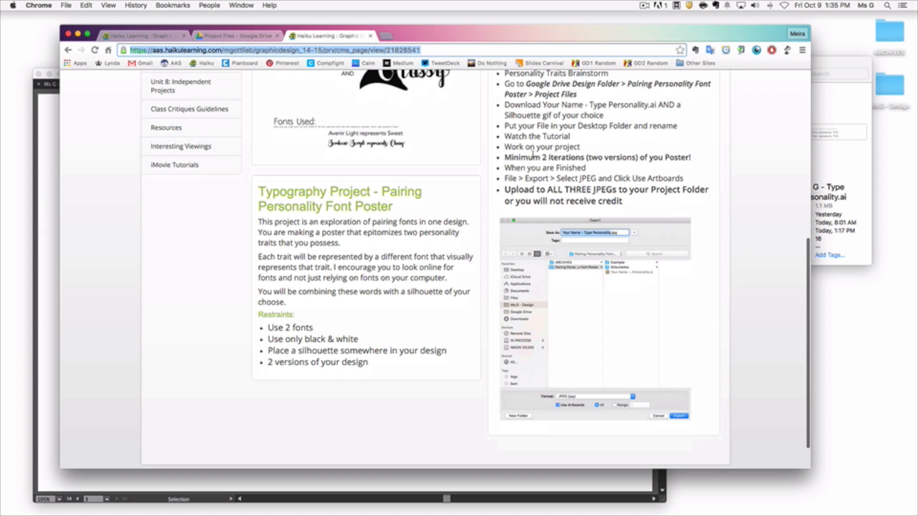
drag(505, 138, 572, 137)
scroll(527, 152, down, 2)
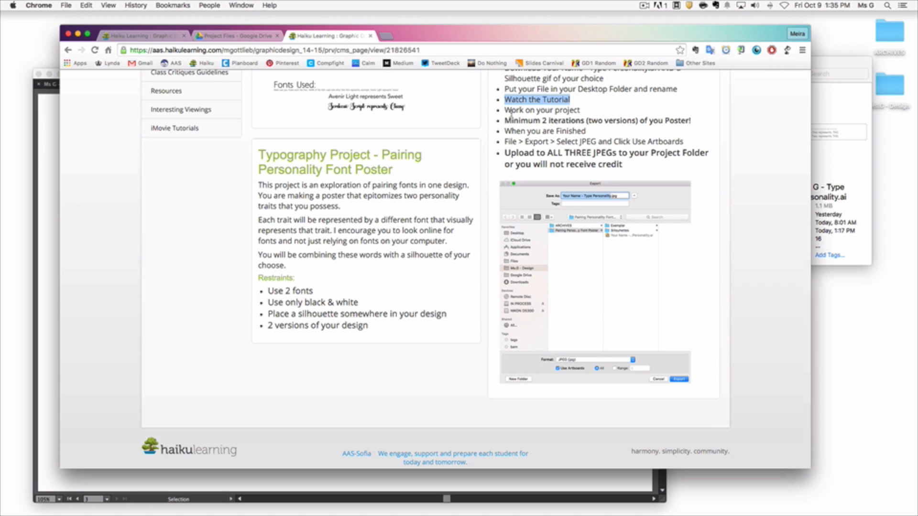
Step: Switch to Illustrator, examine the template's artboards and bring the Fonts artboard into view at 100%
click(43, 220)
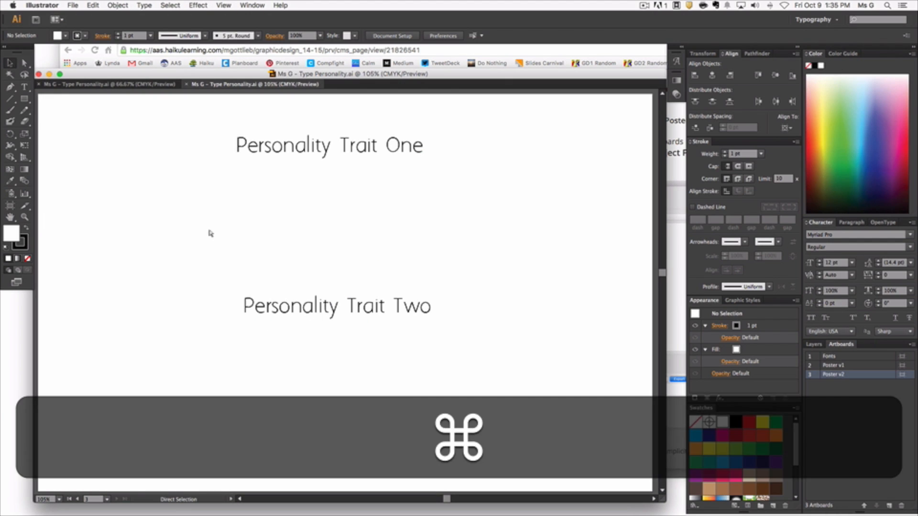
key(super+minus)
key(super+minus)
key(super+minus)
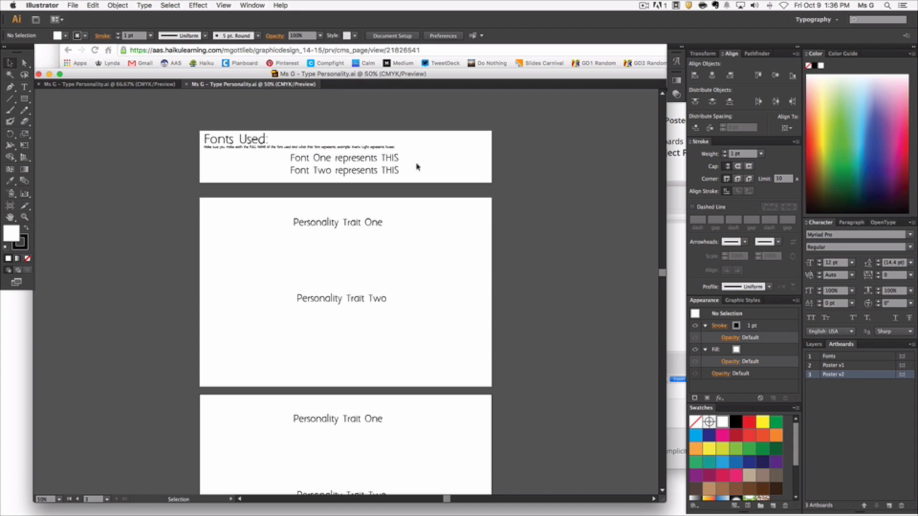
double_click(851, 357)
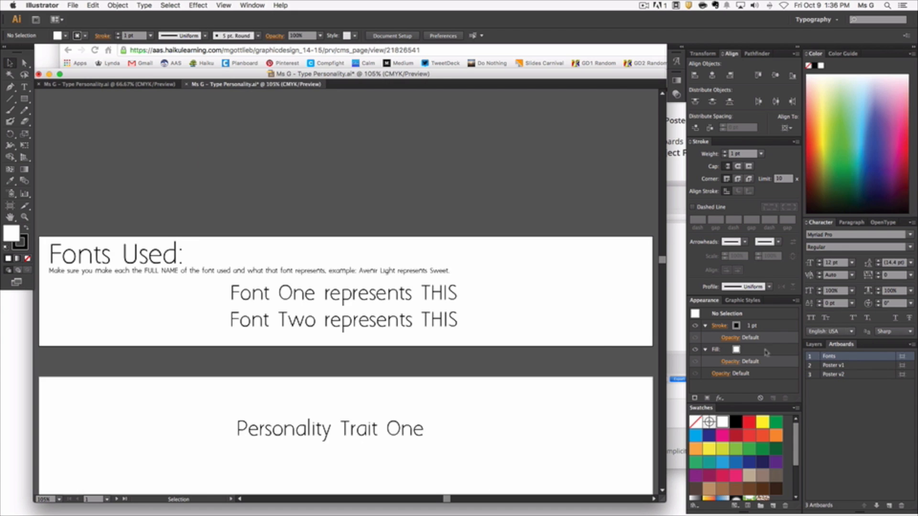
key(super+minus)
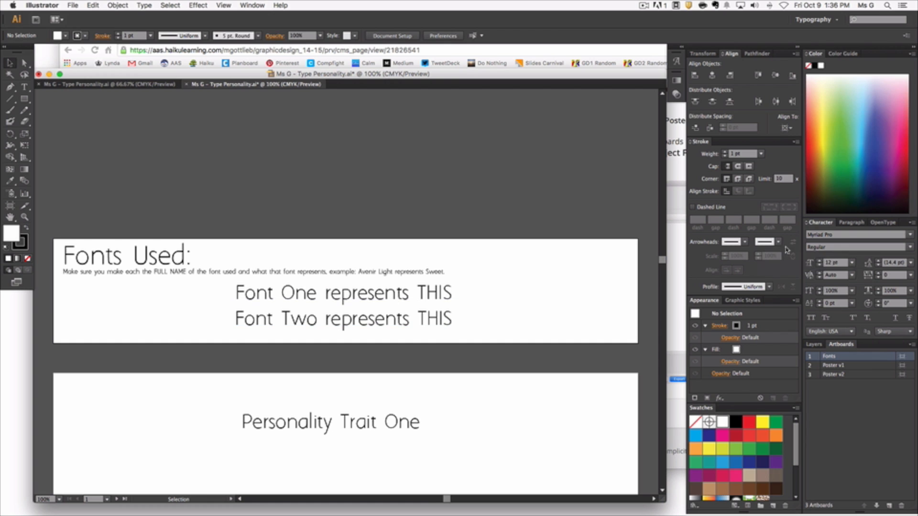
click(910, 234)
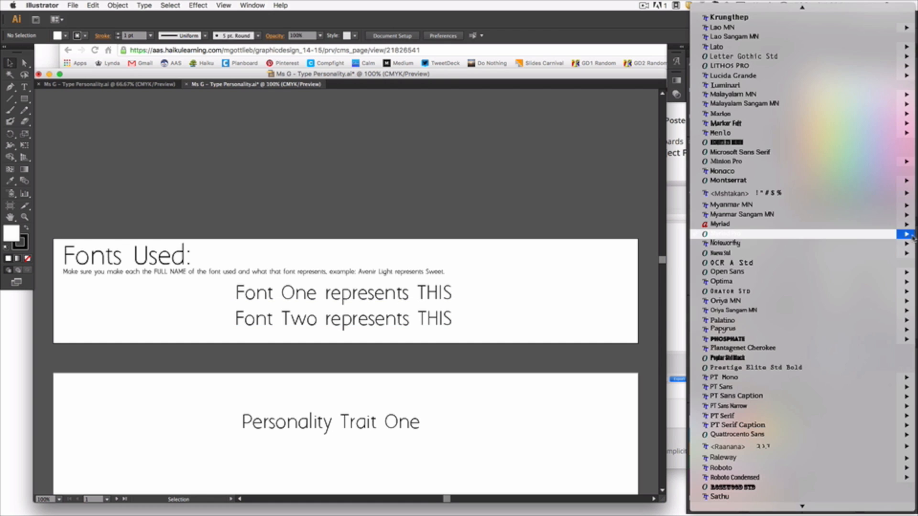
click(592, 166)
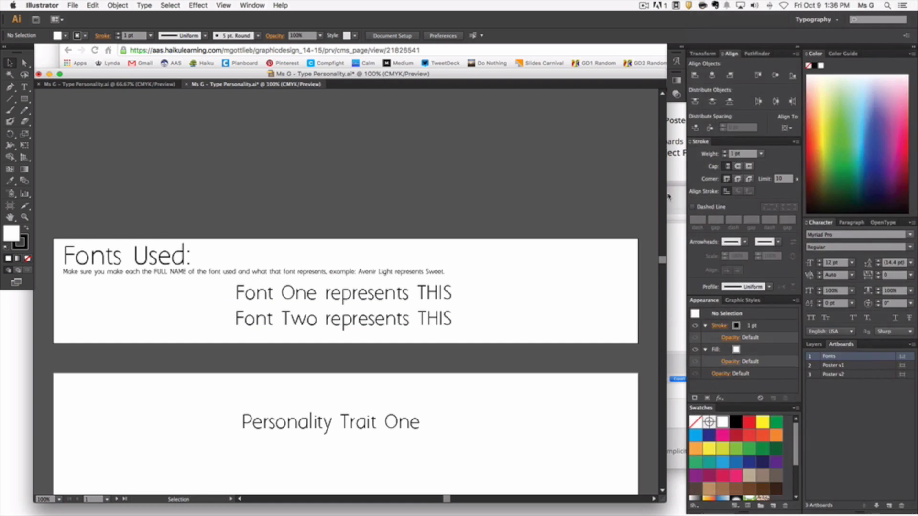
click(680, 200)
scroll(680, 199, up, 10)
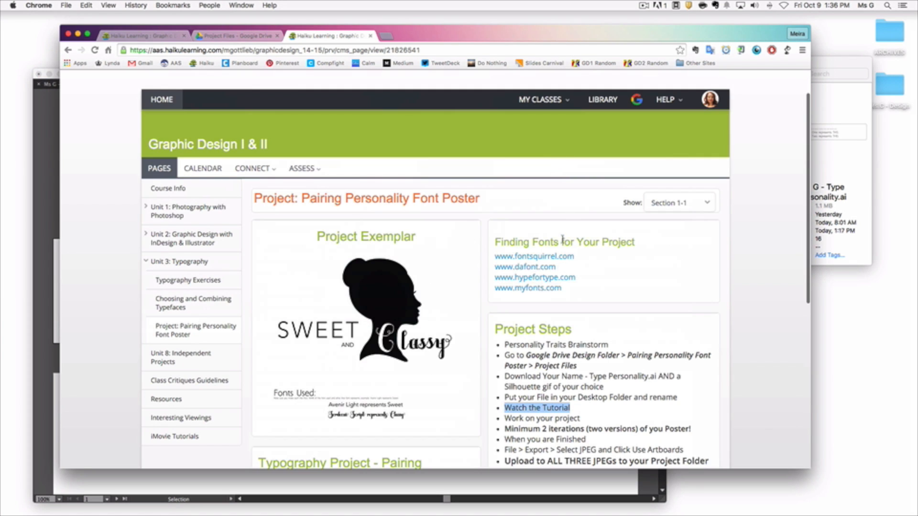
click(543, 258)
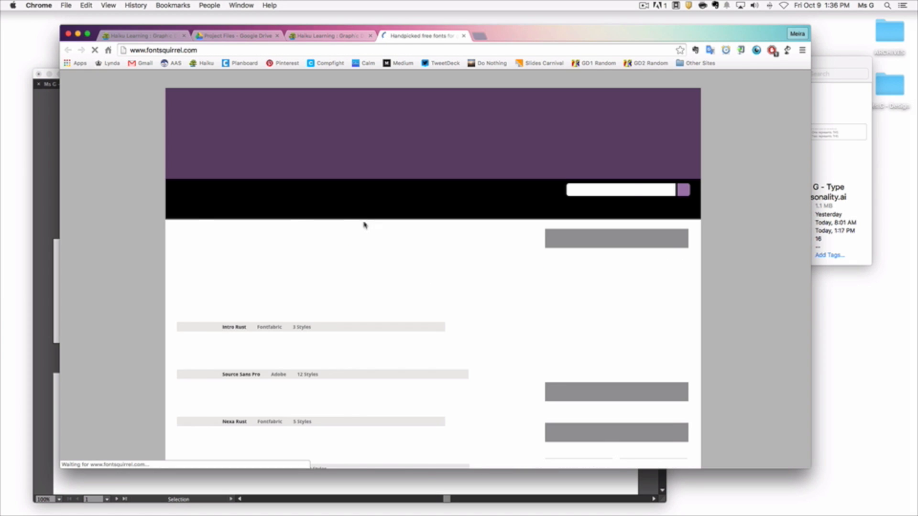
scroll(377, 232, down, 5)
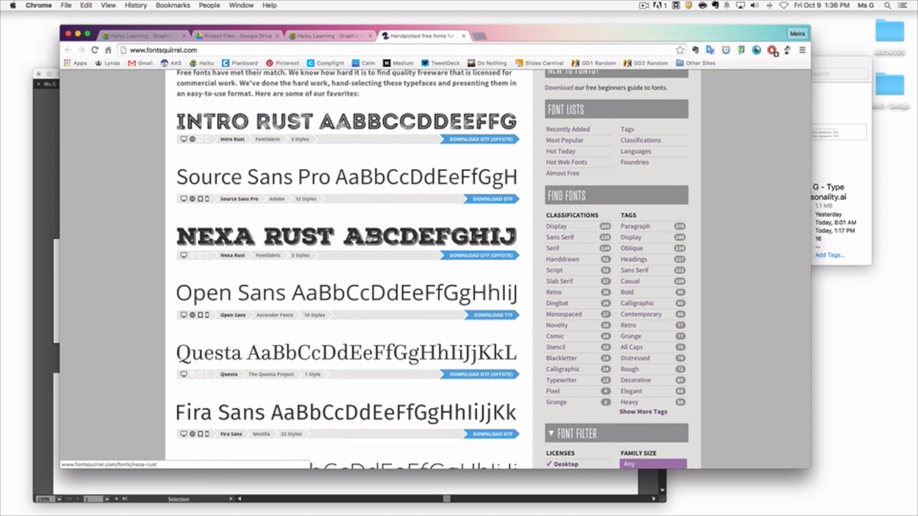
Step: Switch to Illustrator and examine the finished "Sweet and Classy" example poster and the type settings of its "SWEET" text
click(49, 203)
click(102, 85)
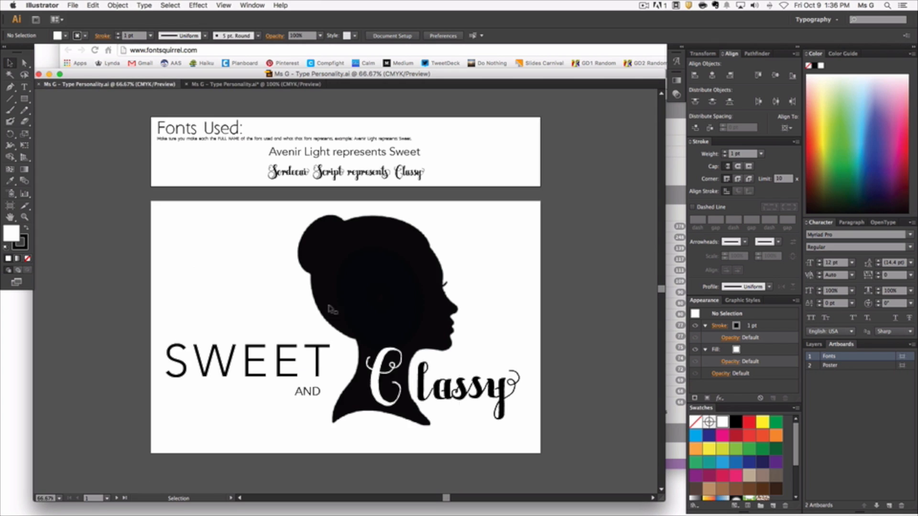
click(247, 368)
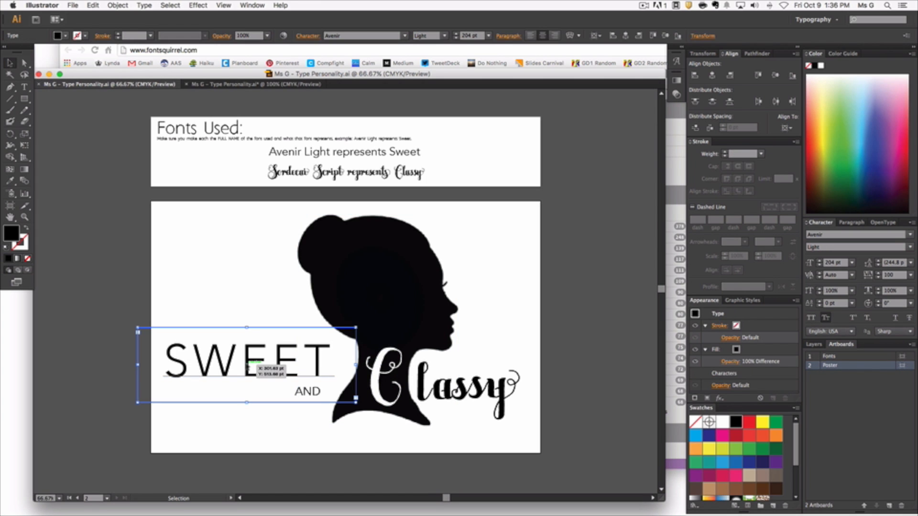
click(126, 301)
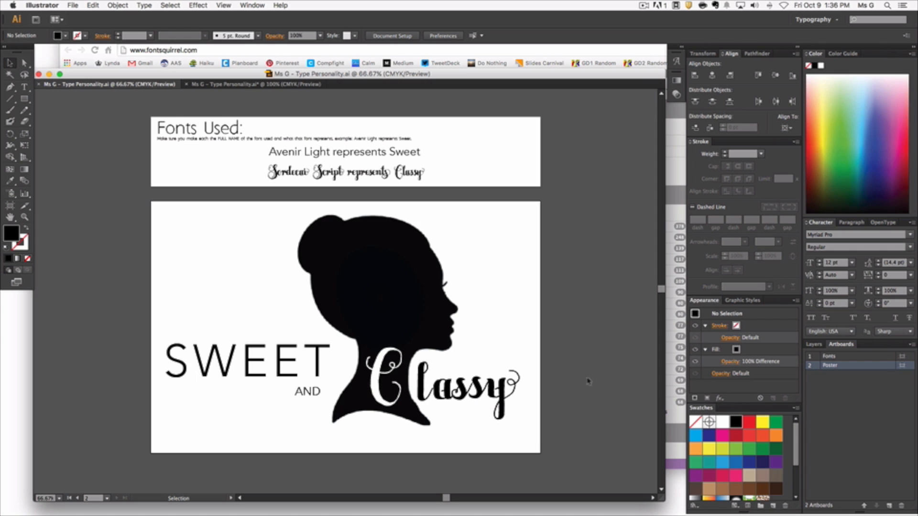
scroll(576, 366, up, 2)
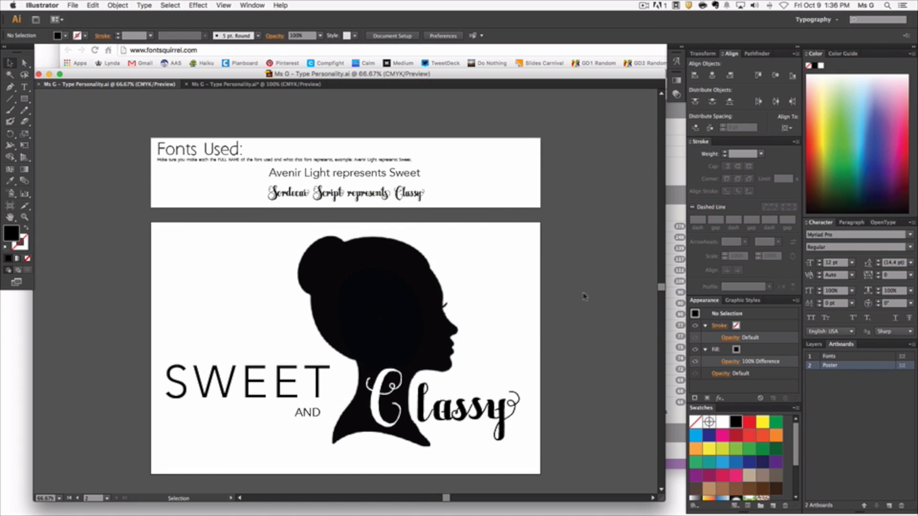
Step: Switch back to Chrome, review Font Squirrel's font classifications and tags, and close the site
click(674, 207)
scroll(480, 257, up, 3)
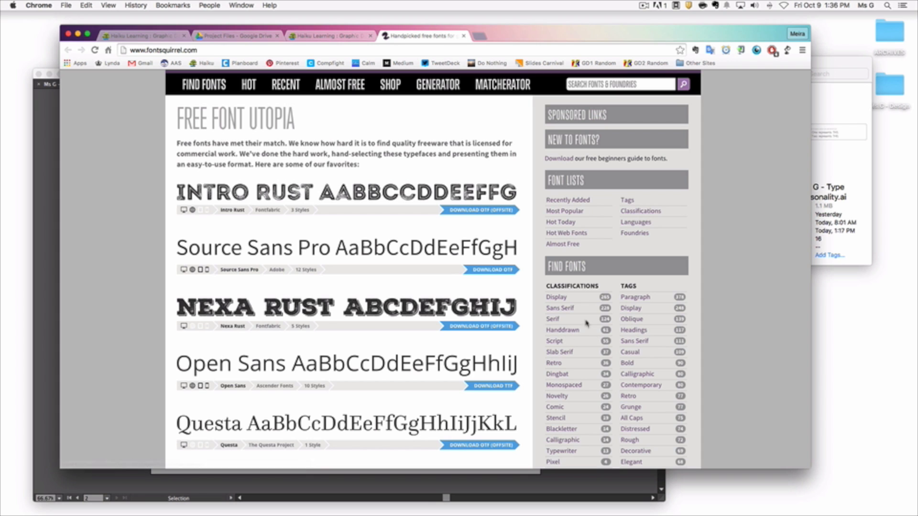
scroll(579, 335, down, 4)
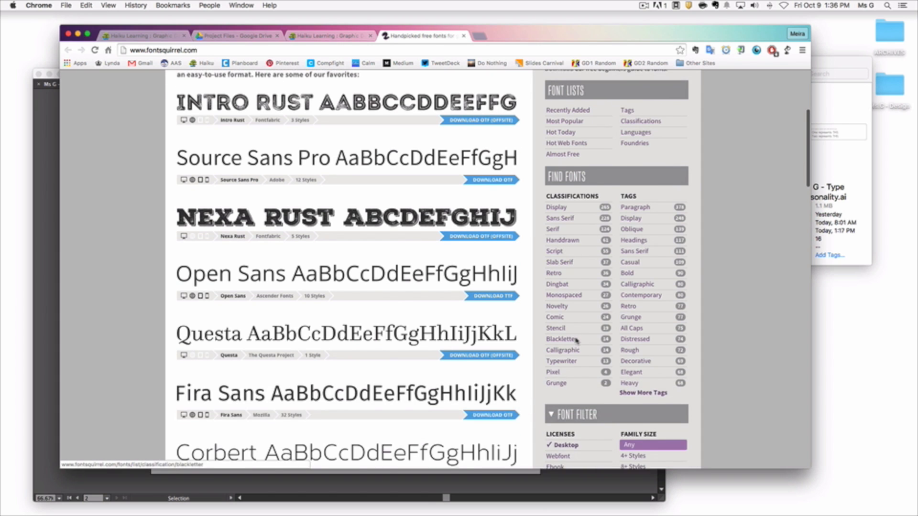
scroll(576, 340, up, 3)
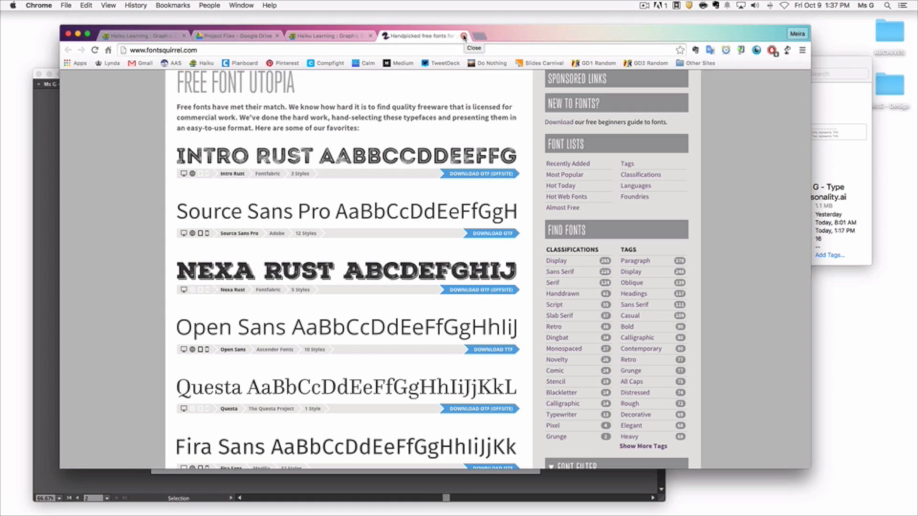
click(463, 37)
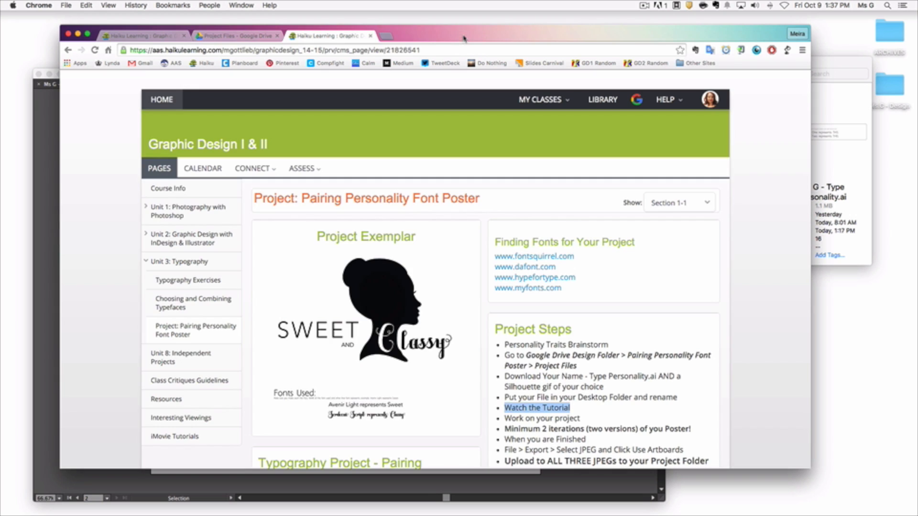
Step: Back in the Illustrator template, replace "Font One" on the Fonts artboard with "Avenir Light", matching the example document
click(52, 249)
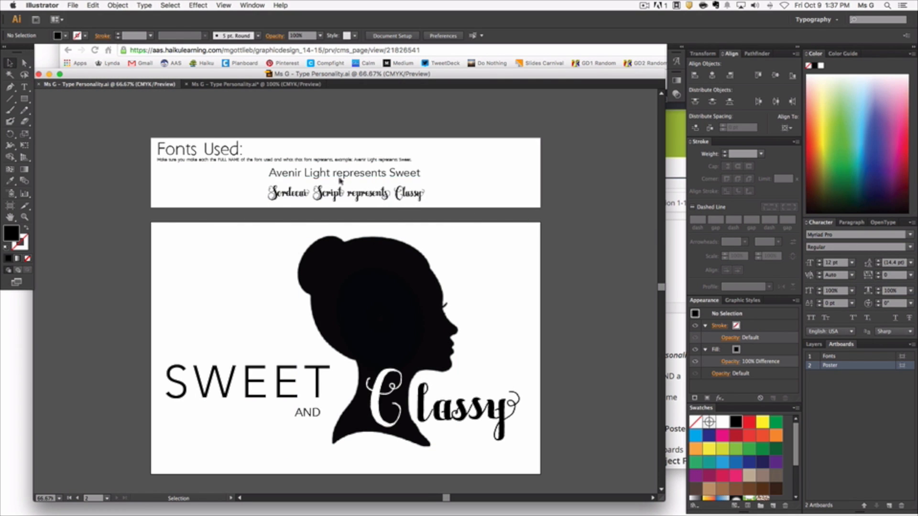
click(263, 85)
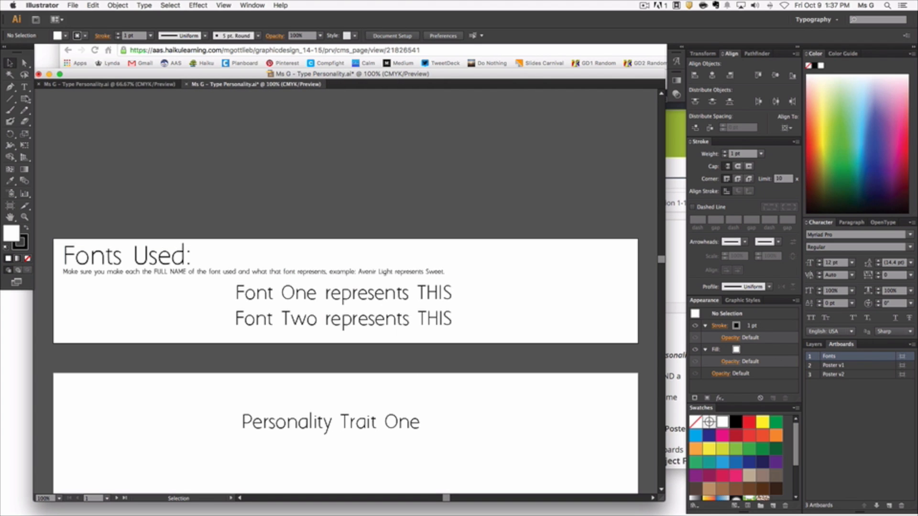
click(25, 87)
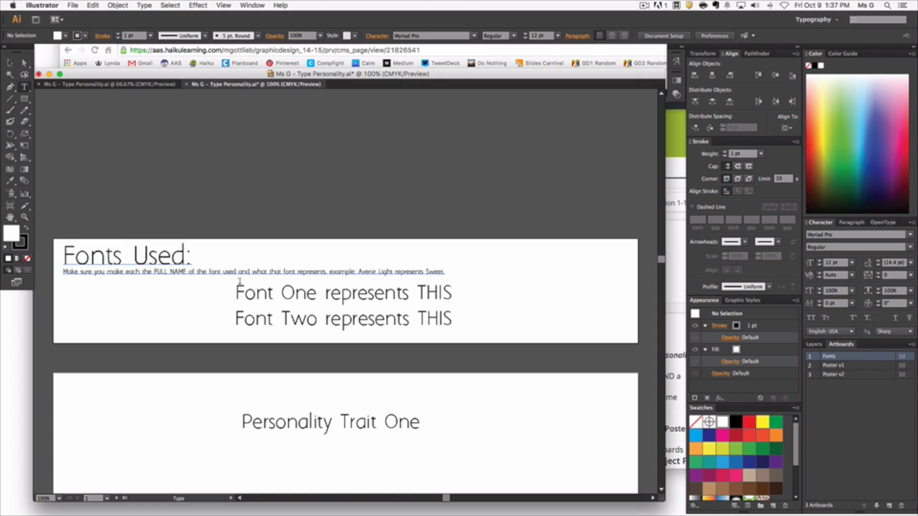
double_click(264, 294)
triple_click(266, 292)
click(281, 291)
drag(316, 294, 236, 292)
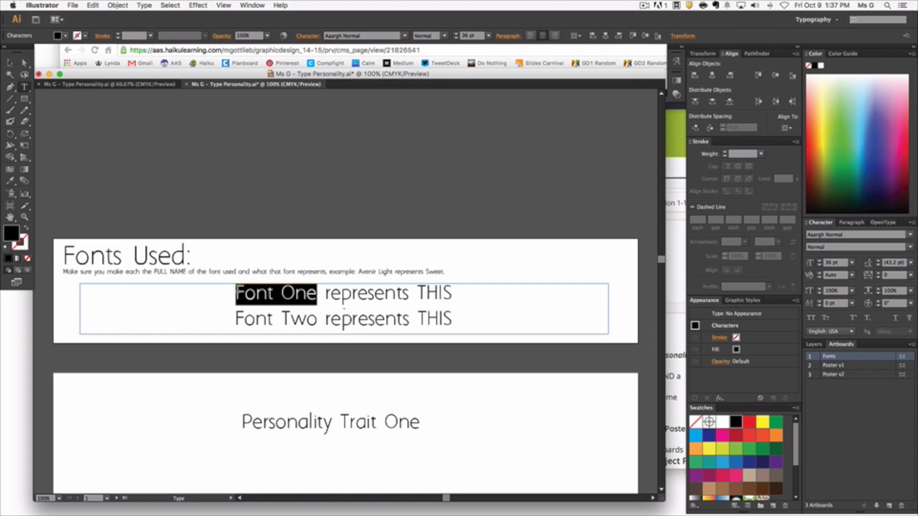
click(143, 84)
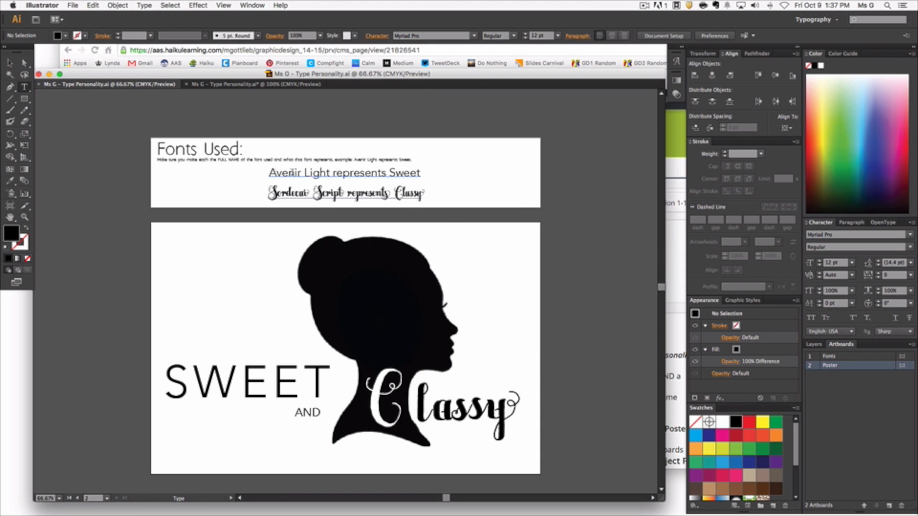
click(248, 84)
click(308, 292)
drag(317, 292, 236, 293)
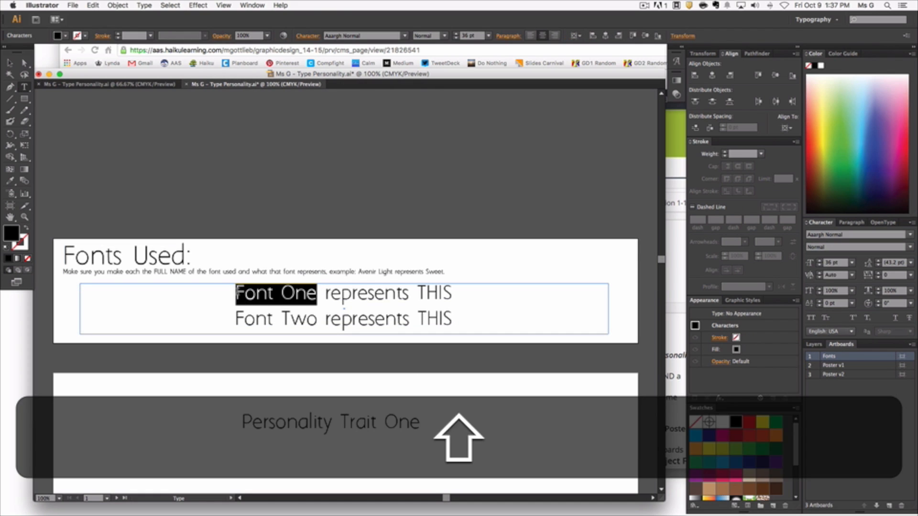
text(Avenir Light)
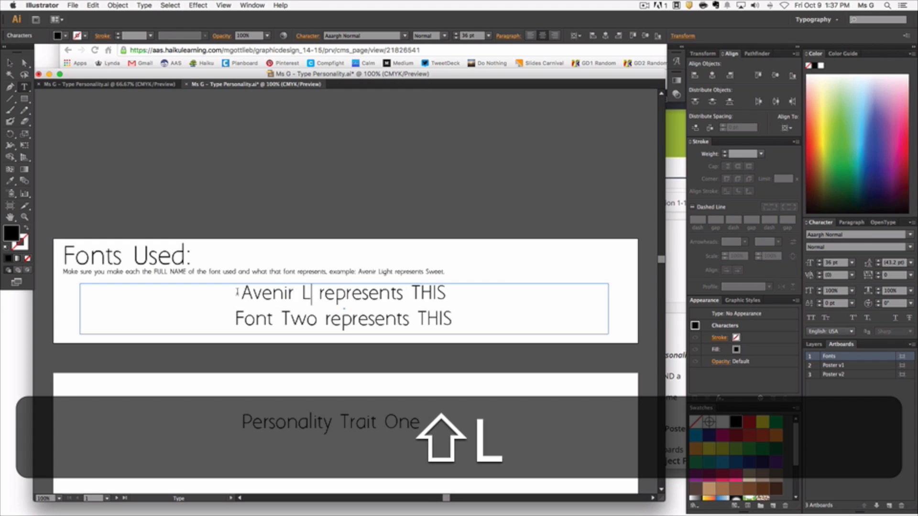
Step: Replace "THIS" in the first font line with "Sweet" and set the whole line in Avenir Light
double_click(430, 293)
text(Sweet)
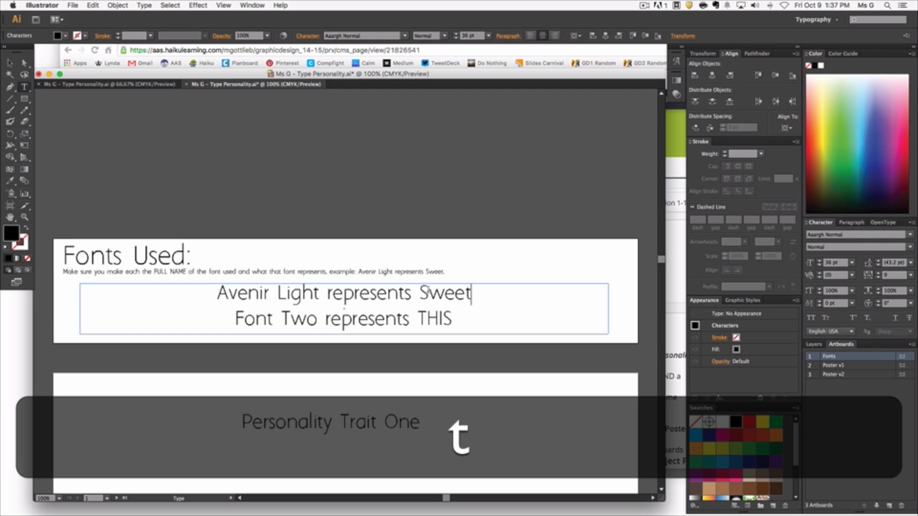
shift+click(217, 293)
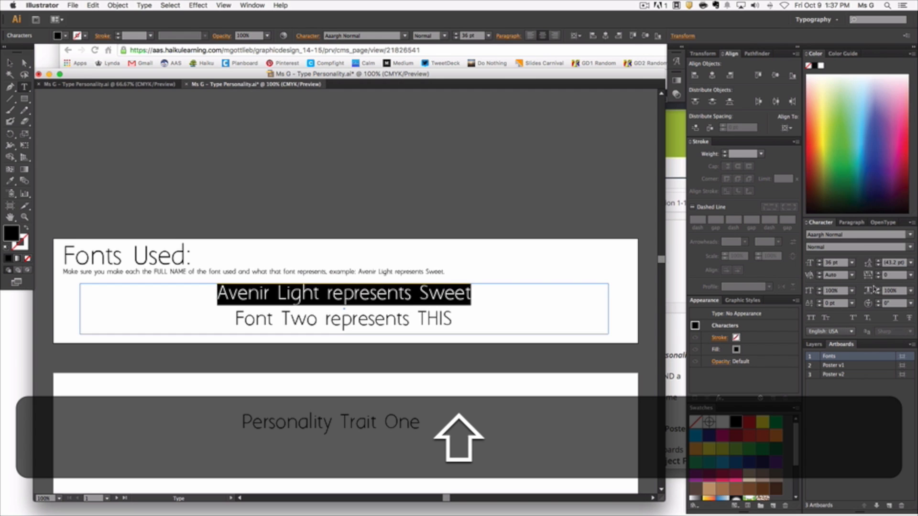
click(911, 235)
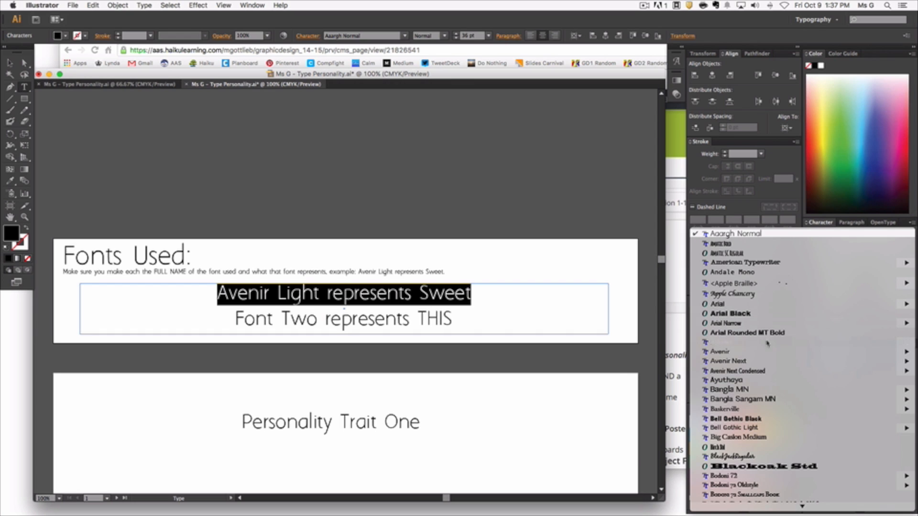
mouse_move(731, 353)
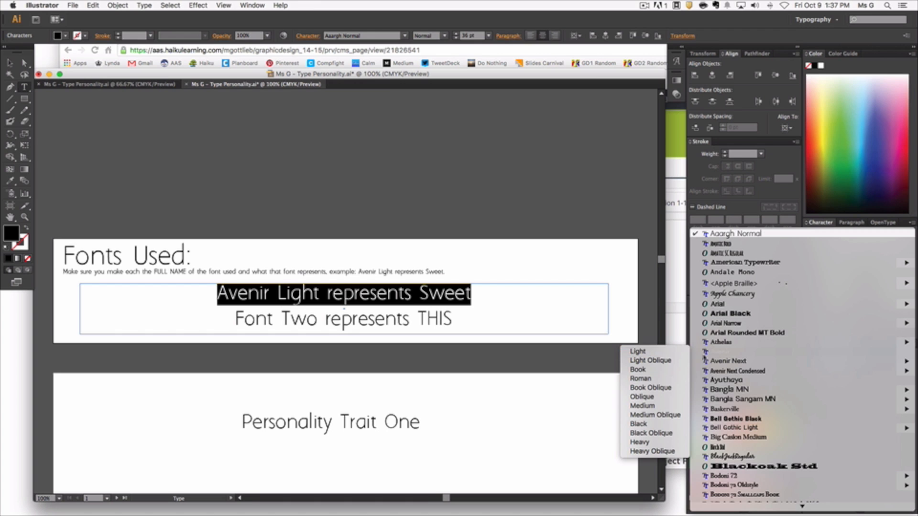
click(664, 354)
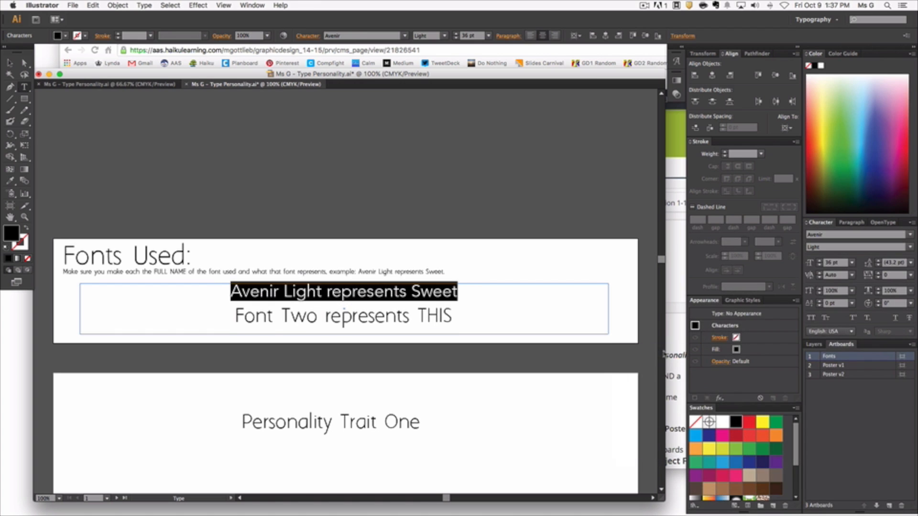
click(438, 317)
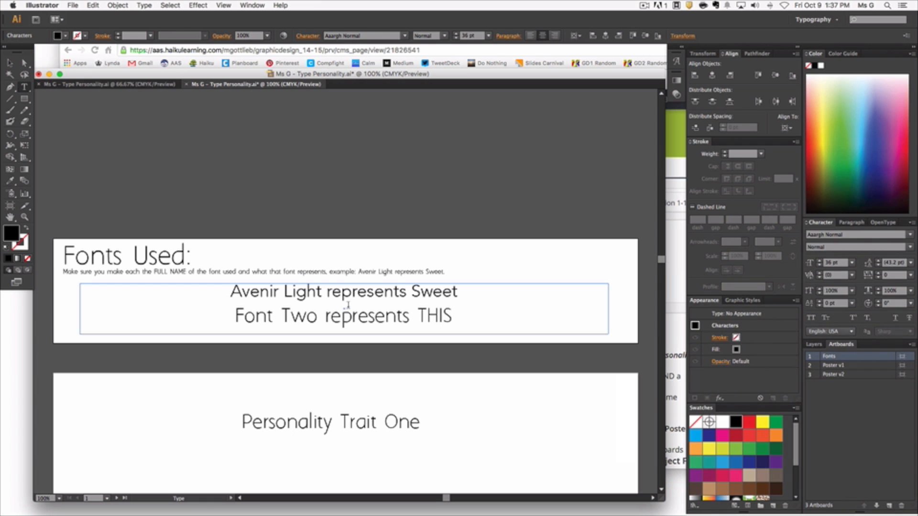
Step: Copy the line "Sordecai Script represents Classy" from the example document and paste it over the template's "Font Two represents THIS" line
click(132, 87)
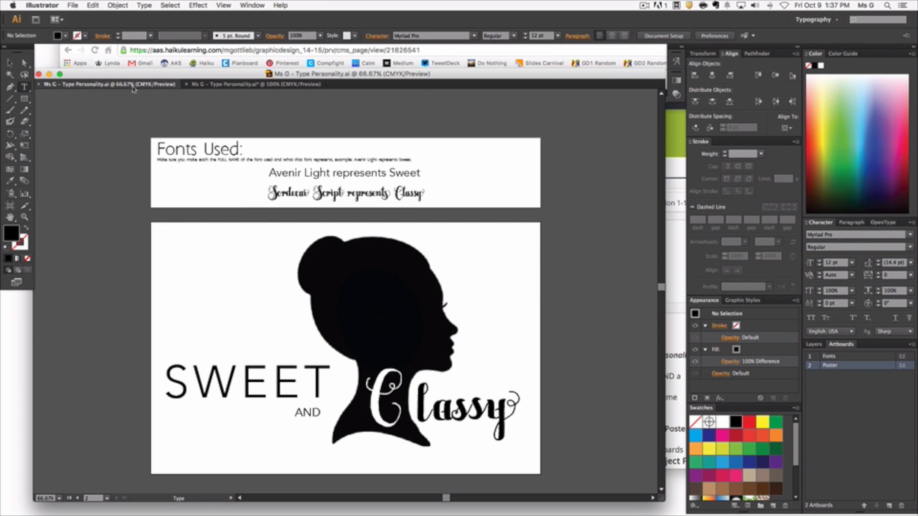
drag(268, 193, 423, 193)
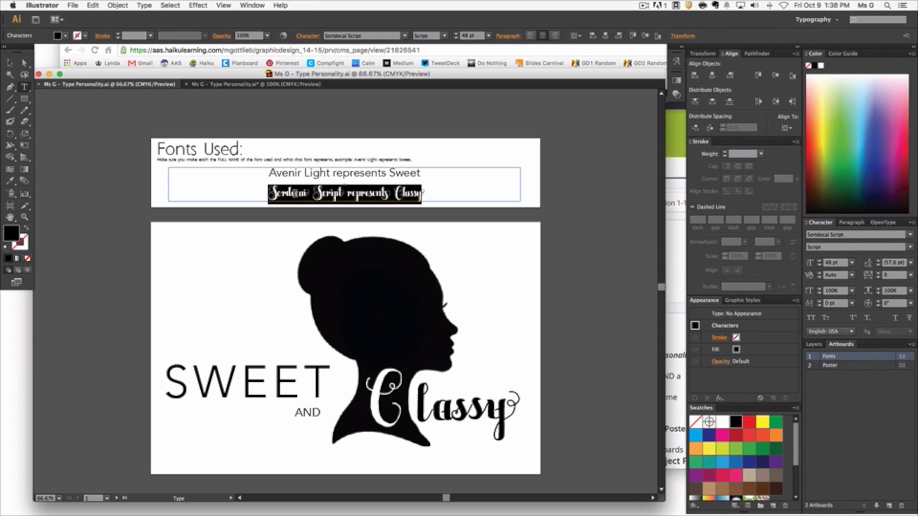
key(super+c)
click(261, 83)
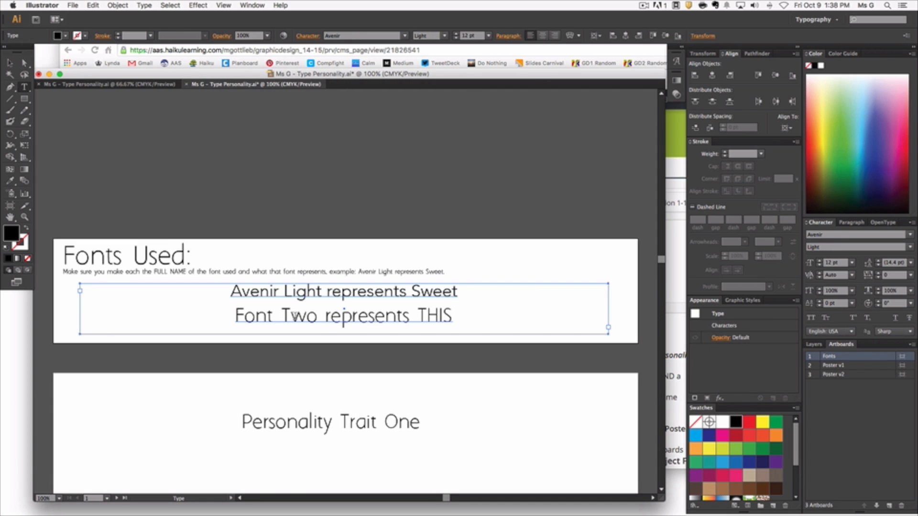
triple_click(294, 317)
key(super+v)
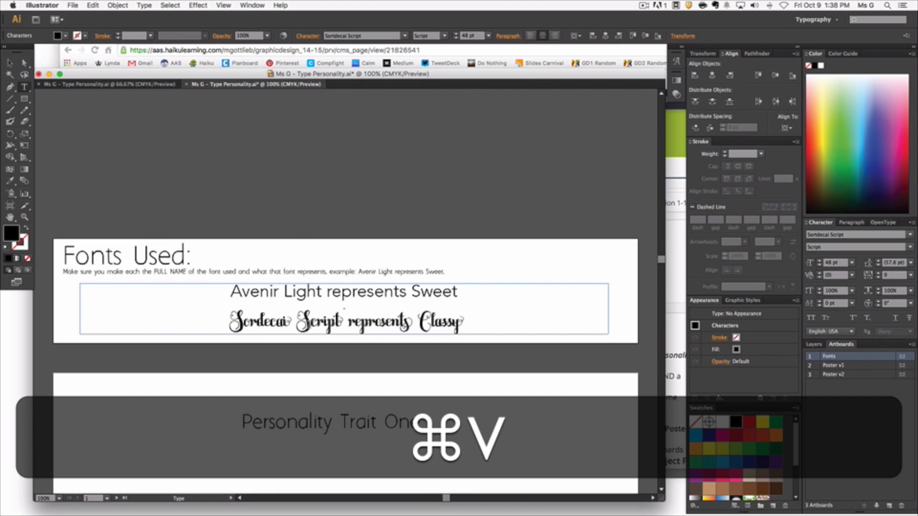
scroll(324, 327, down, 3)
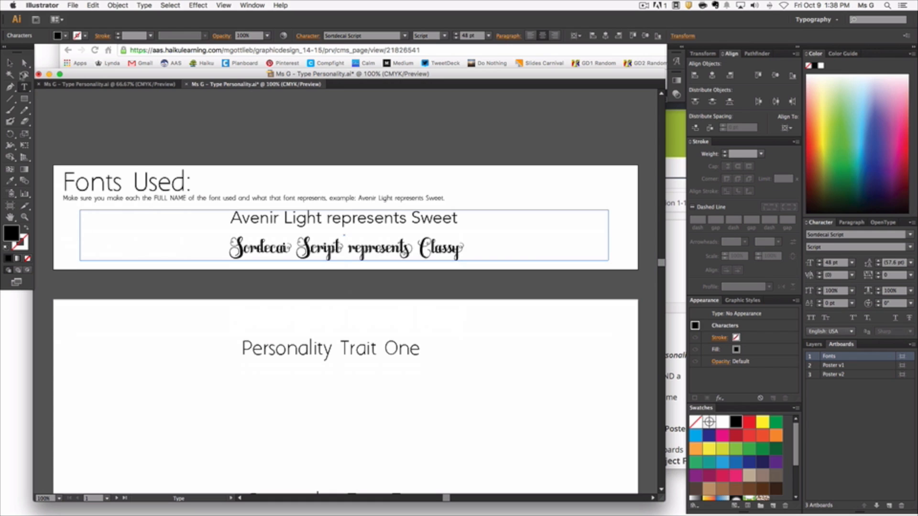
click(10, 63)
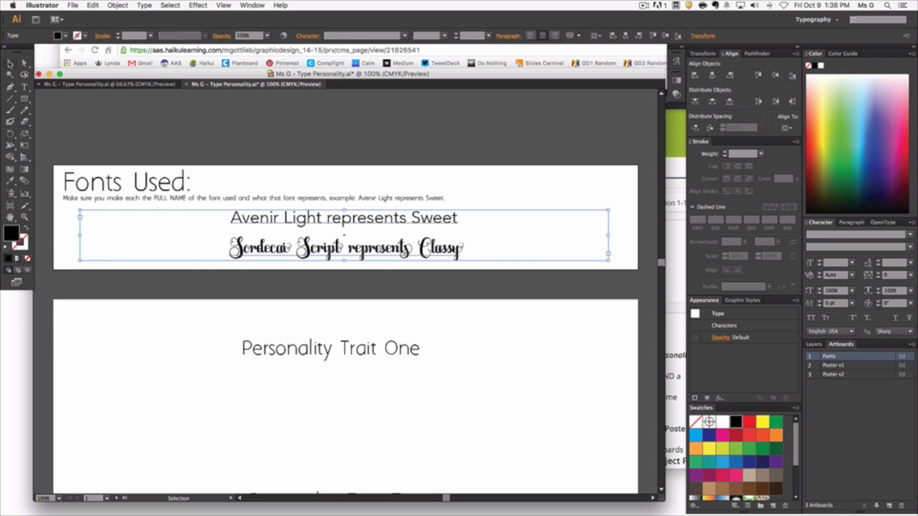
click(187, 146)
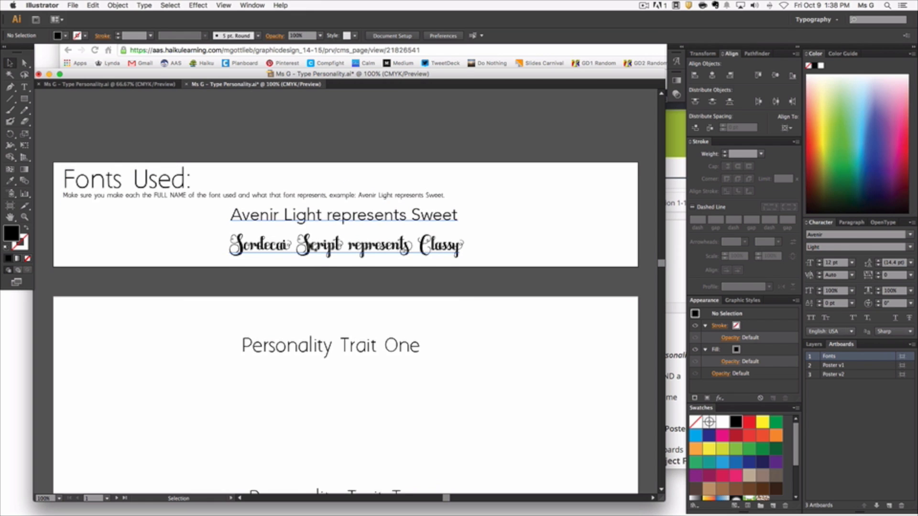
Step: Copy "Sweet" from the Fonts artboard and paste it over the whole "Personality Trait One" text on Poster v1
scroll(311, 246, down, 3)
scroll(310, 246, down, 3)
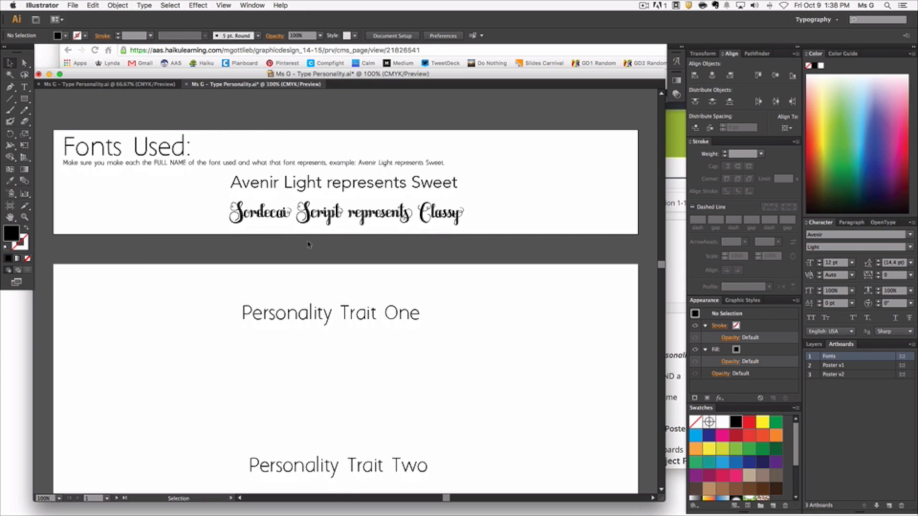
scroll(306, 240, down, 3)
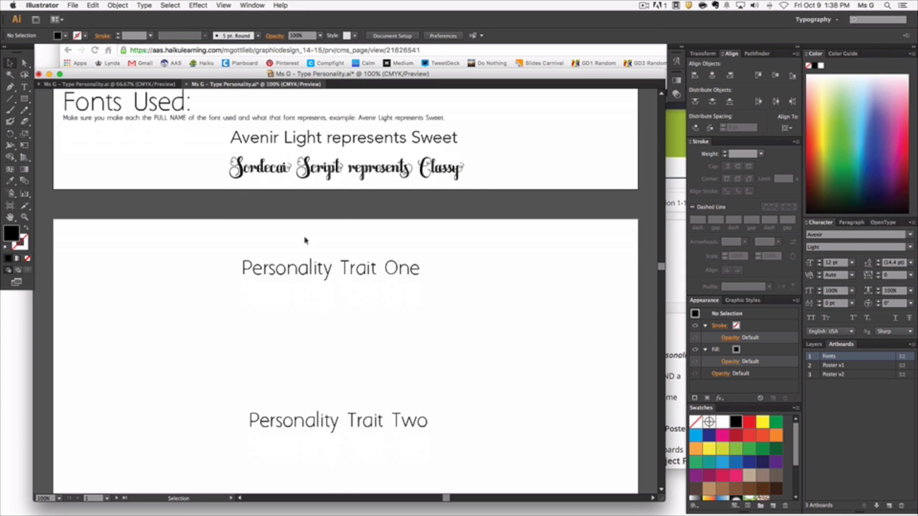
click(23, 86)
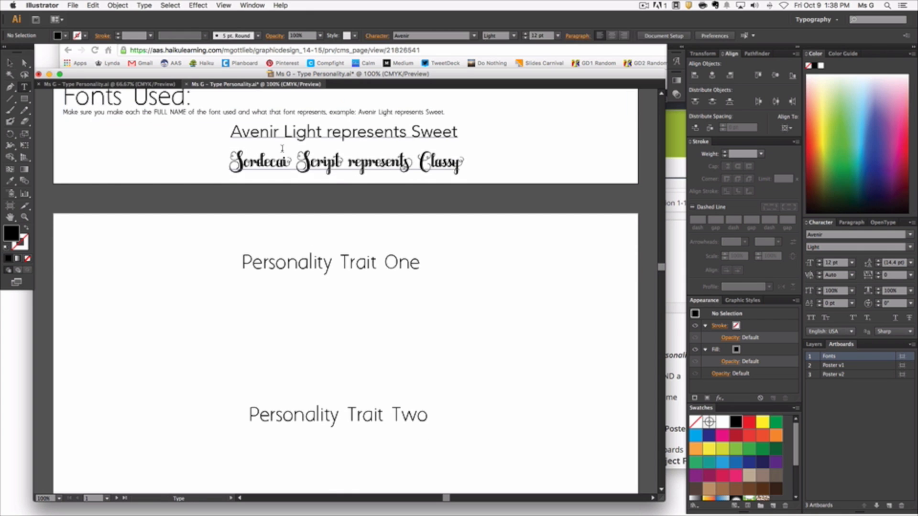
double_click(427, 130)
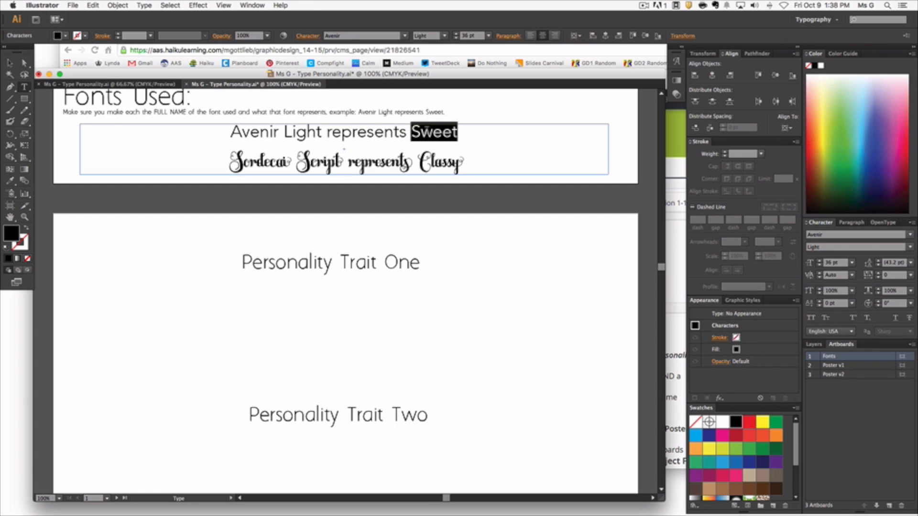
key(super+c)
double_click(310, 266)
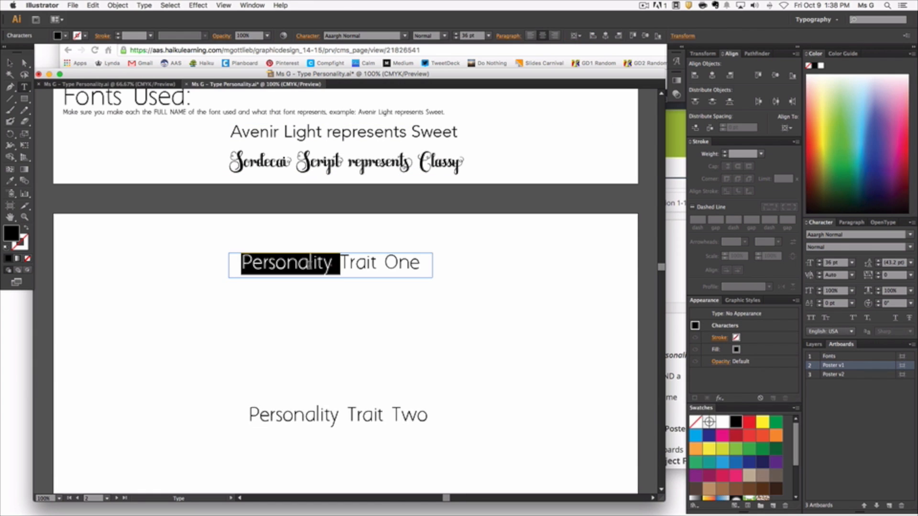
key(super+a)
key(super+v)
Step: Copy "Classy" from the Sordecai Script line and paste it over the "Personality Trait Two" text on Poster v1
double_click(438, 165)
key(super+c)
drag(246, 415, 429, 415)
key(super+v)
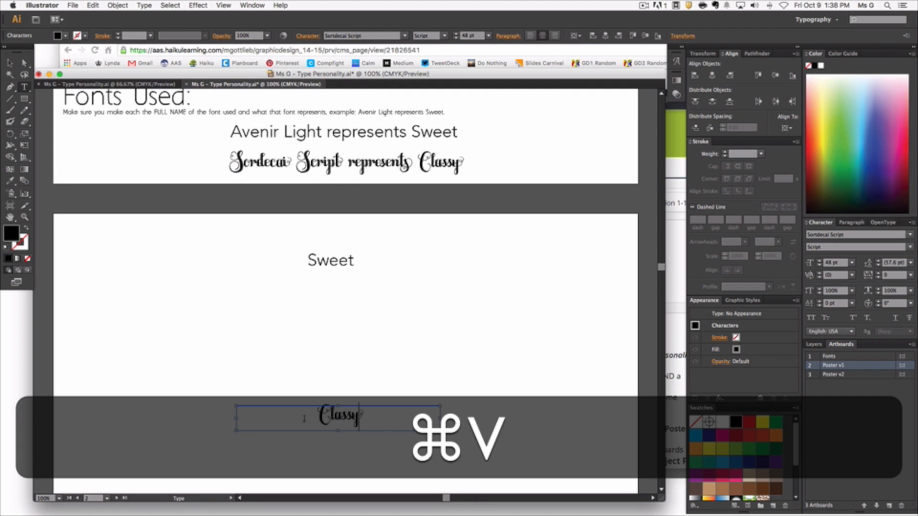
key(Escape)
click(170, 318)
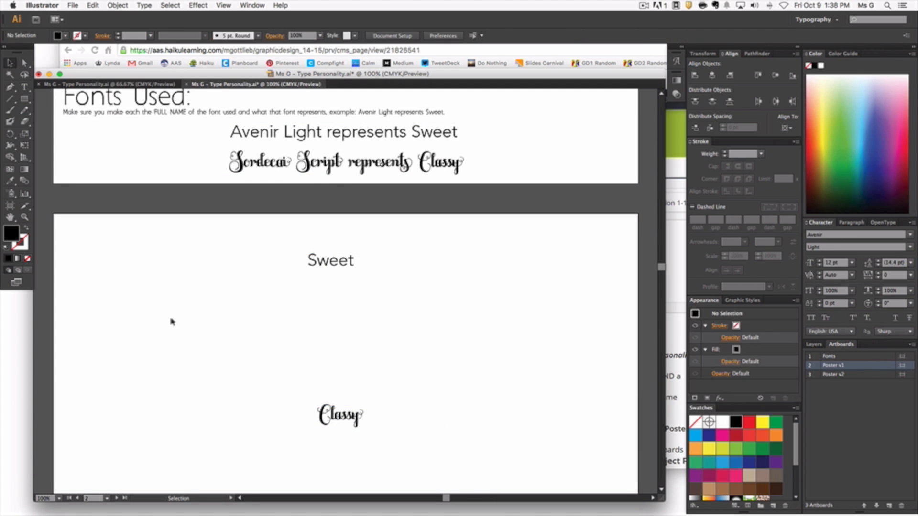
scroll(172, 321, down, 5)
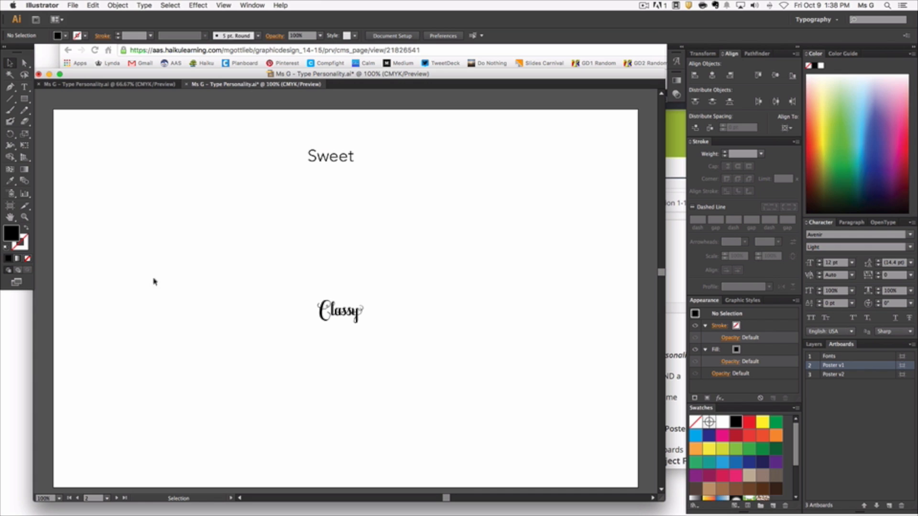
click(70, 5)
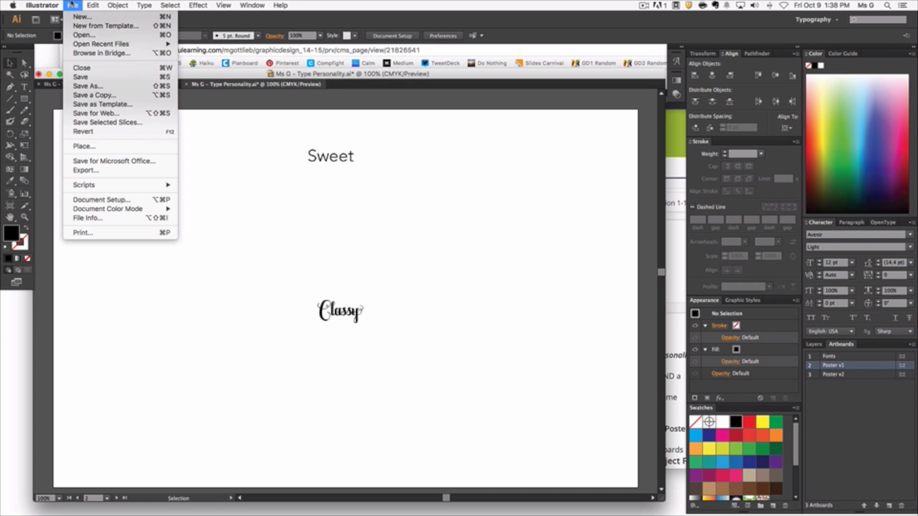
click(70, 5)
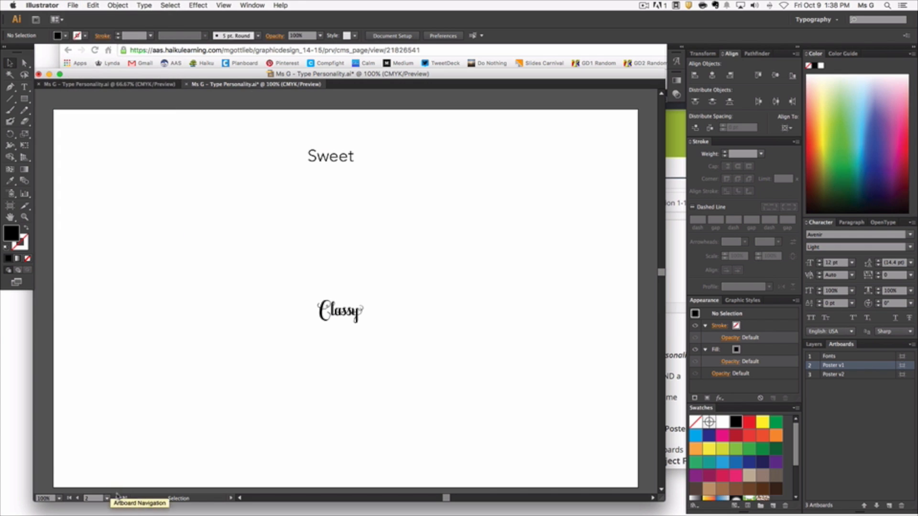
Step: Switch to Finder and move Silhouette-Female-01.gif from the Sillouhettes folder into the Pairing Personality Font Poster folder
click(677, 240)
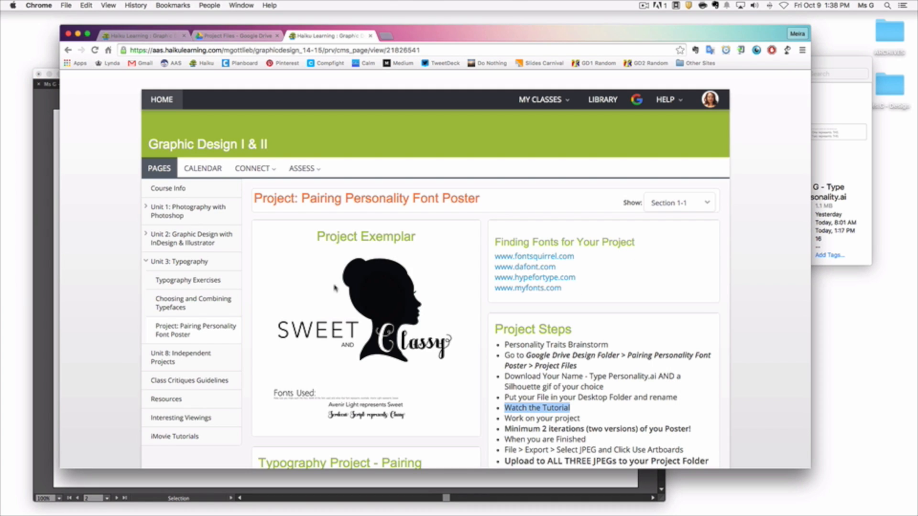
mouse_move(87, 500)
click(45, 497)
click(691, 106)
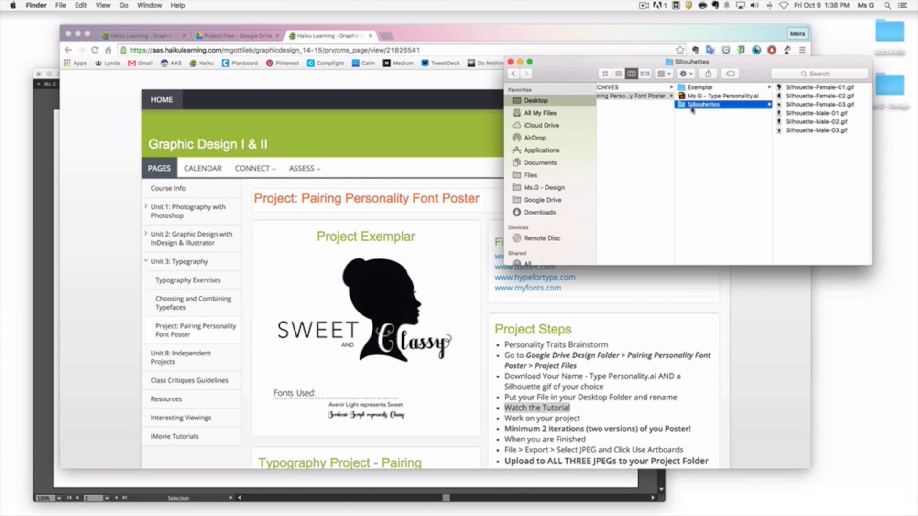
click(788, 88)
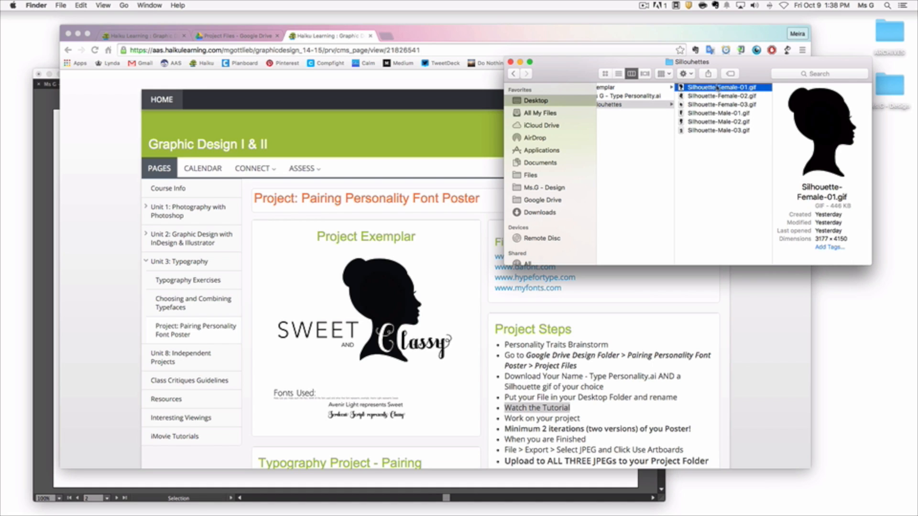
drag(716, 89, 643, 160)
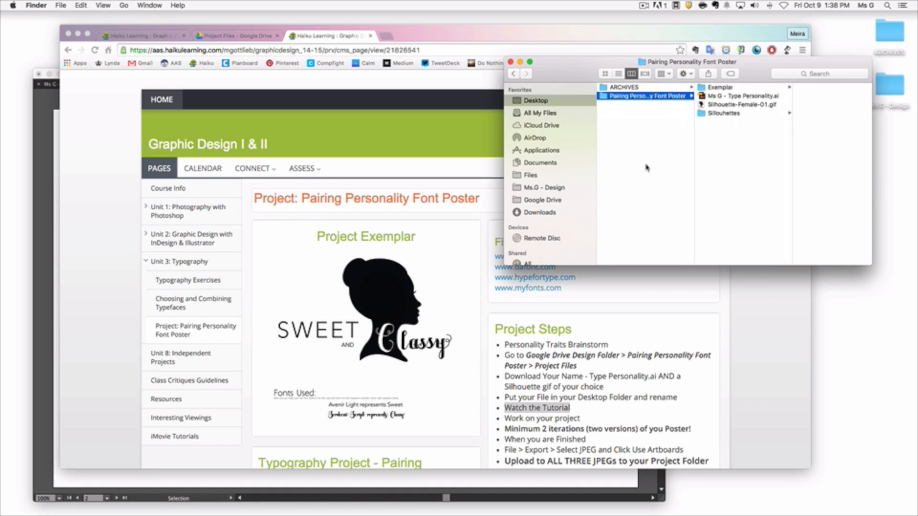
Step: Switch back to Illustrator and place Silhouette-Female-01.gif from the project folder into the document
click(767, 338)
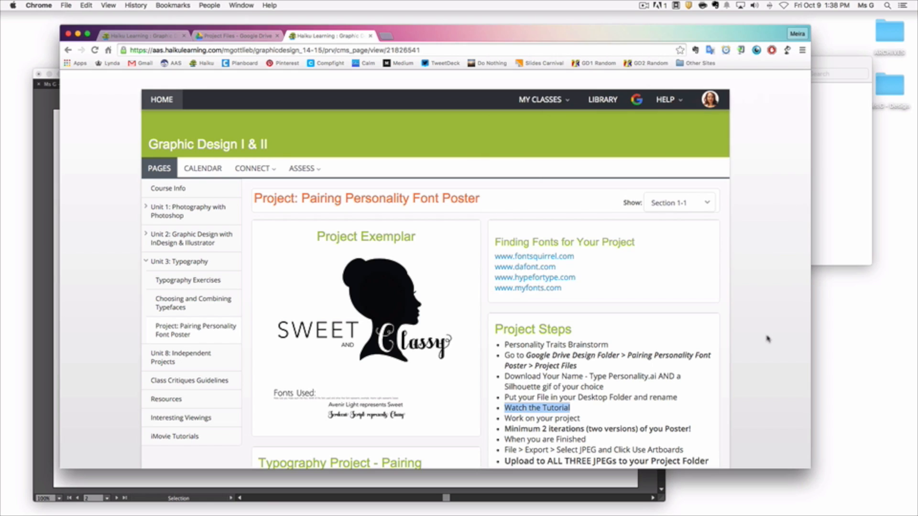
click(42, 218)
click(73, 5)
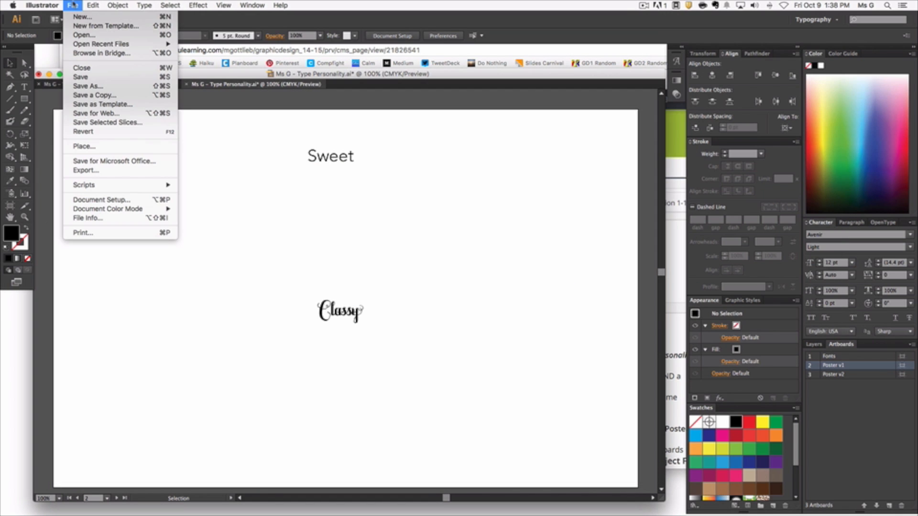
click(82, 146)
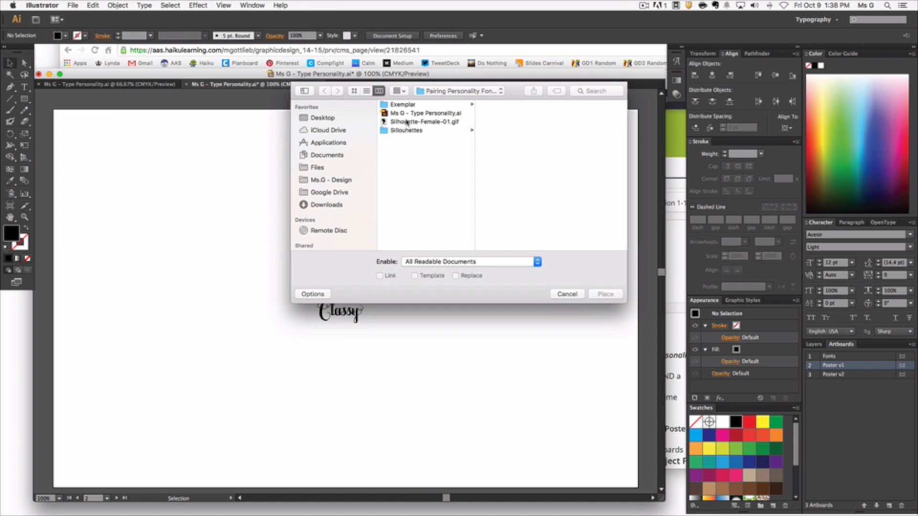
click(407, 122)
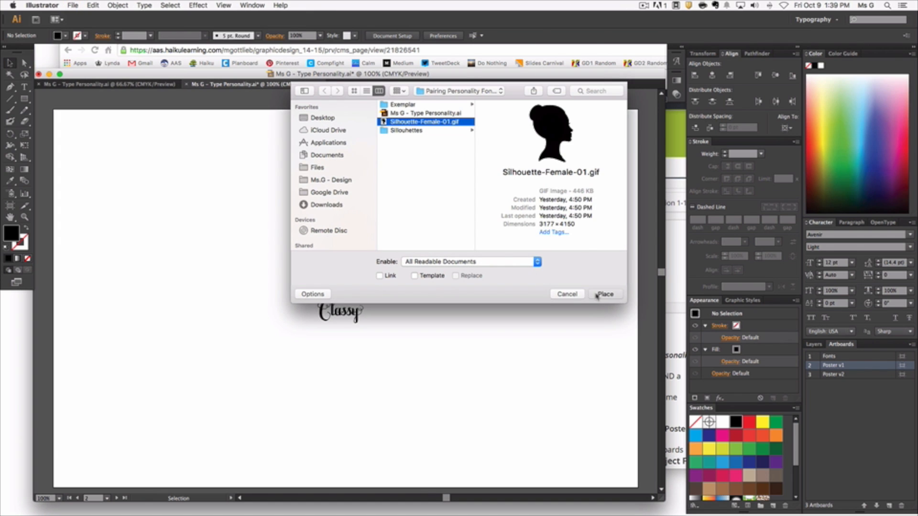
click(605, 294)
Step: Scale the placed silhouette down proportionally to about 798 × 1042 pt
key(super+minus)
key(super+minus)
key(super+minus)
key(super+minus)
key(super+minus)
key(super+minus)
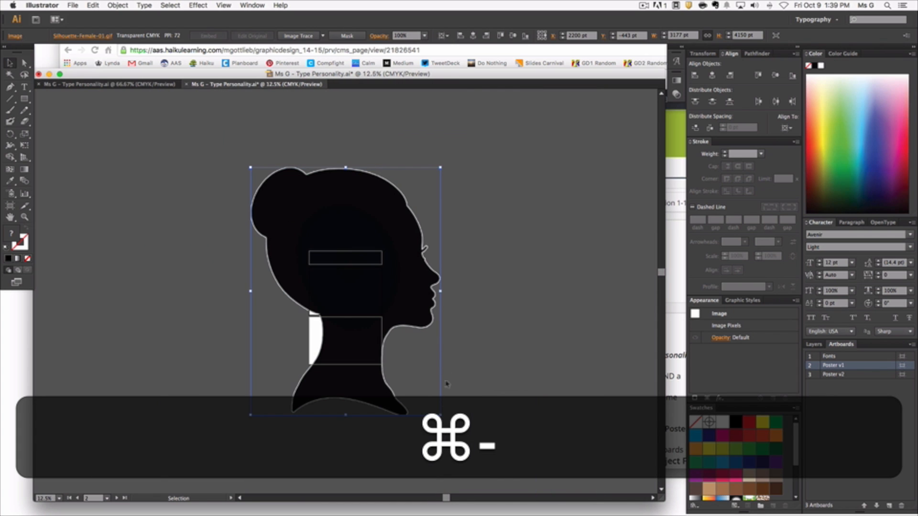
drag(440, 414, 331, 272)
Step: Move the silhouette so it overlaps the left edge of the Poster v1 artboard, clear of "Sweet" and "Classy", and deselect it
drag(331, 169, 333, 286)
key(super+equal)
key(super+equal)
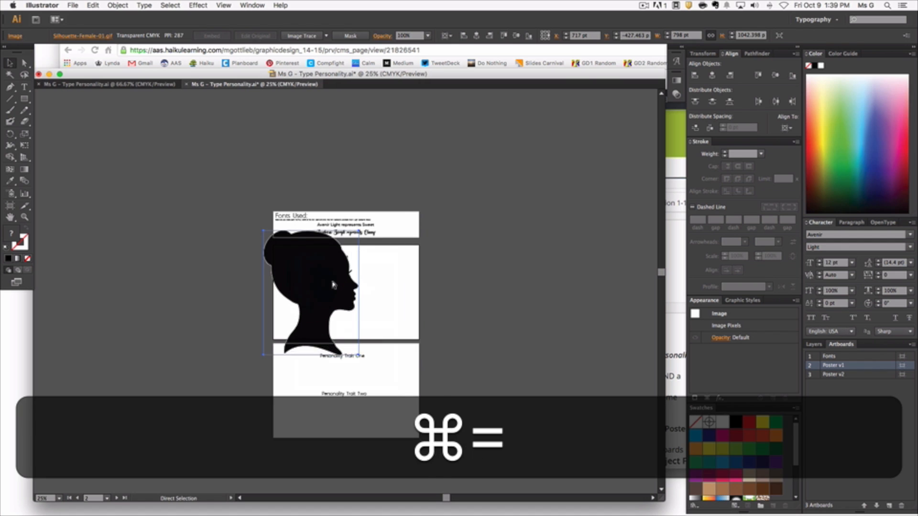
key(super+equal)
drag(318, 282, 266, 302)
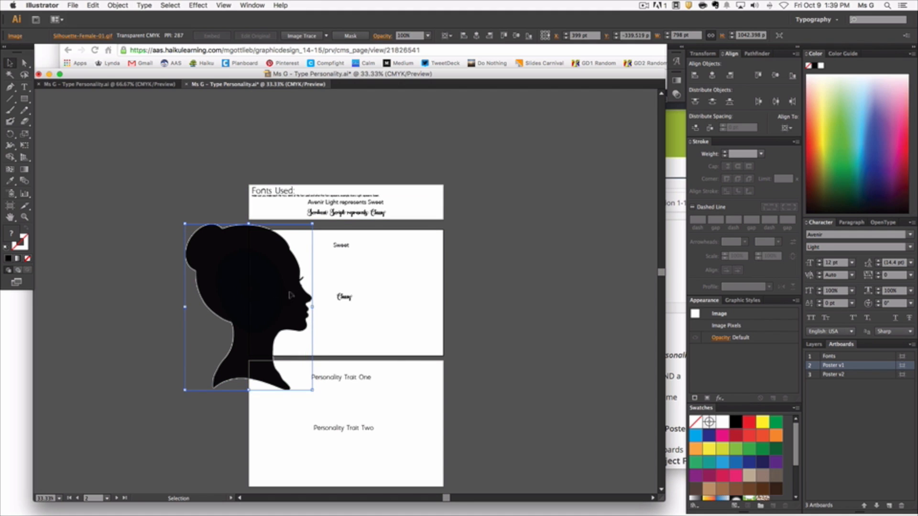
click(161, 306)
Step: Move the Poster v2 artboard with its text straight down to about Y 681 pt, widening the gap below Poster v1
scroll(169, 321, down, 2)
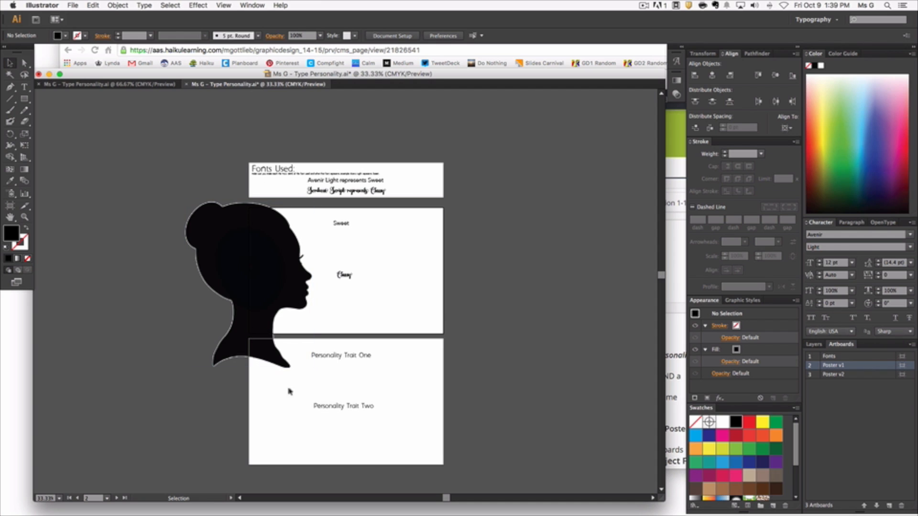
key(shift+o)
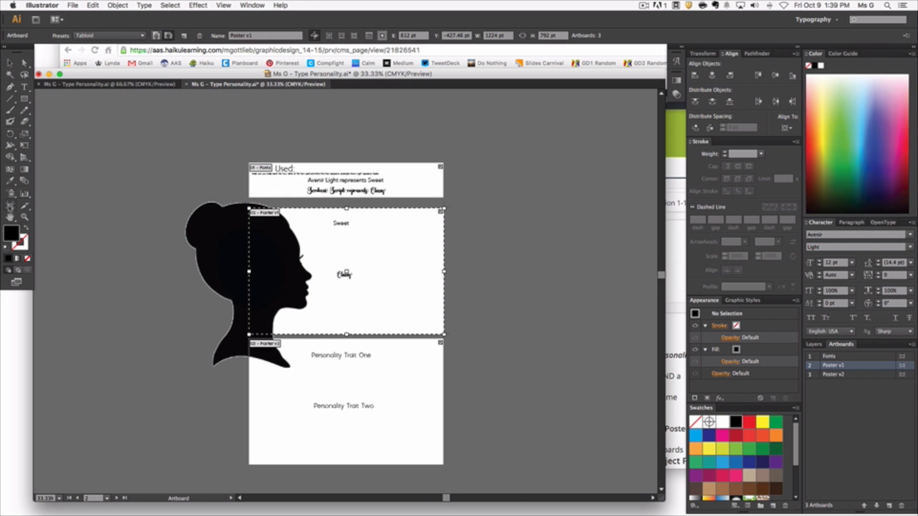
click(347, 403)
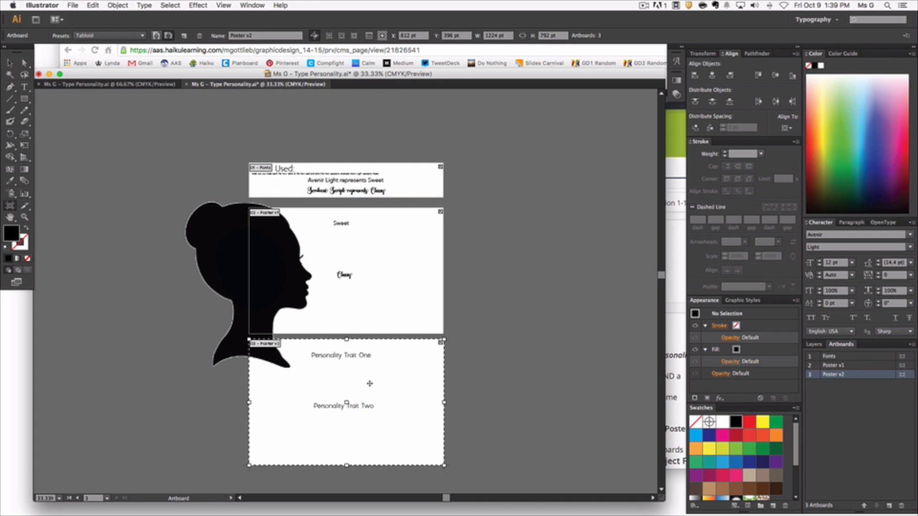
drag(379, 386, 378, 425)
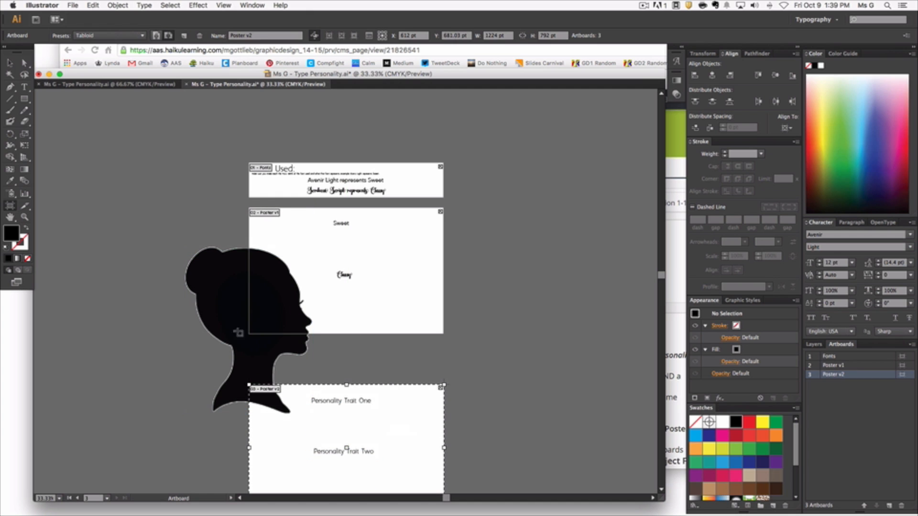
Step: Move the silhouette straight up so its head sits just below the upper edge of Poster v1, and deselect it
click(9, 63)
click(227, 320)
drag(227, 319, 227, 286)
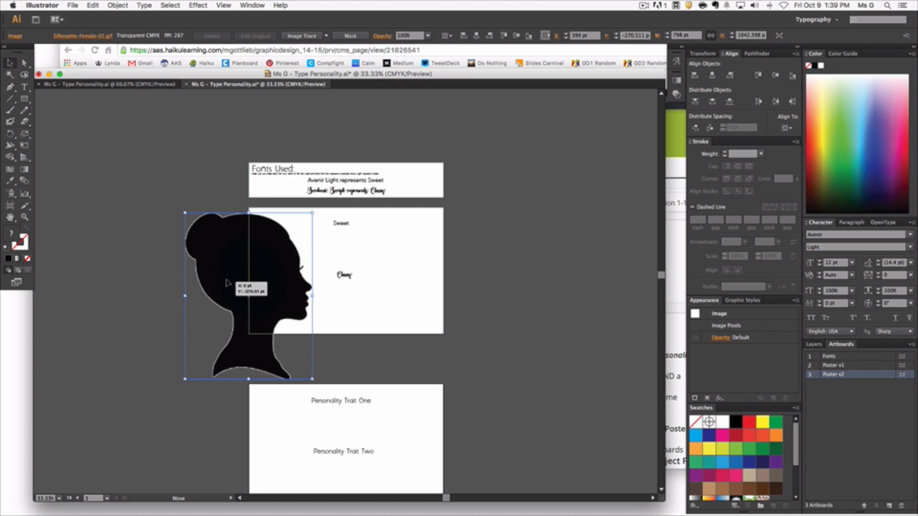
click(147, 293)
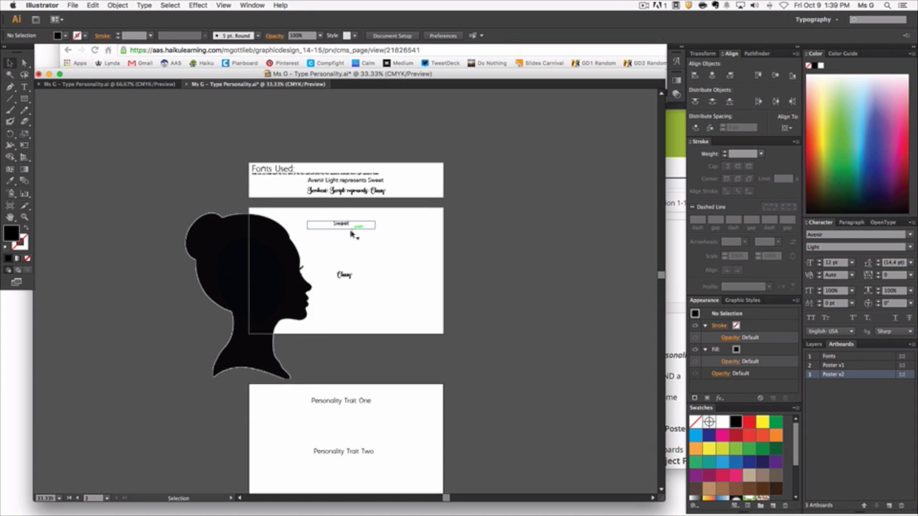
Step: Set the "Sweet" text on Poster v1 to 200 pt and enlarge its text frame to fit the word
click(344, 228)
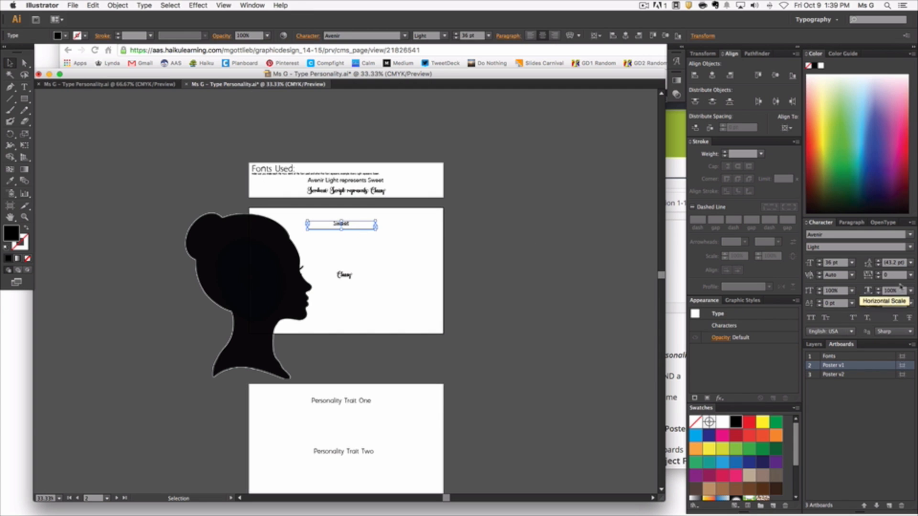
click(851, 263)
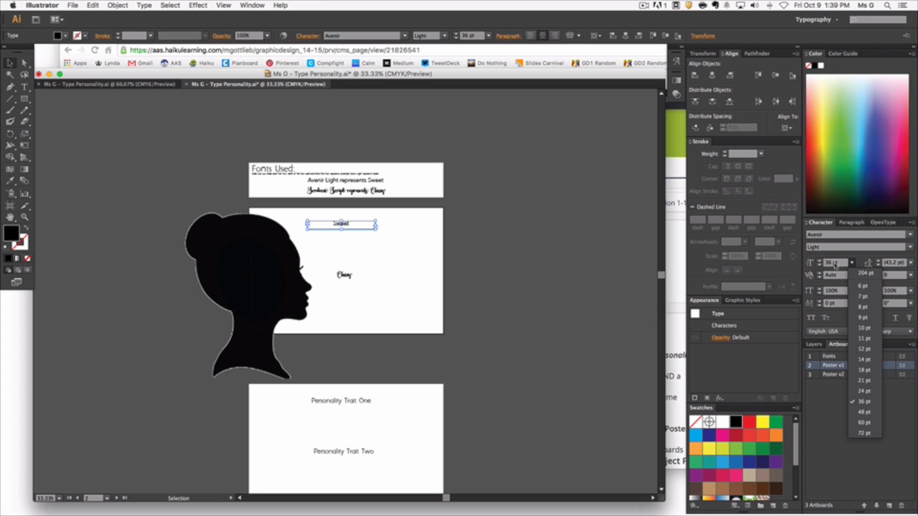
click(828, 263)
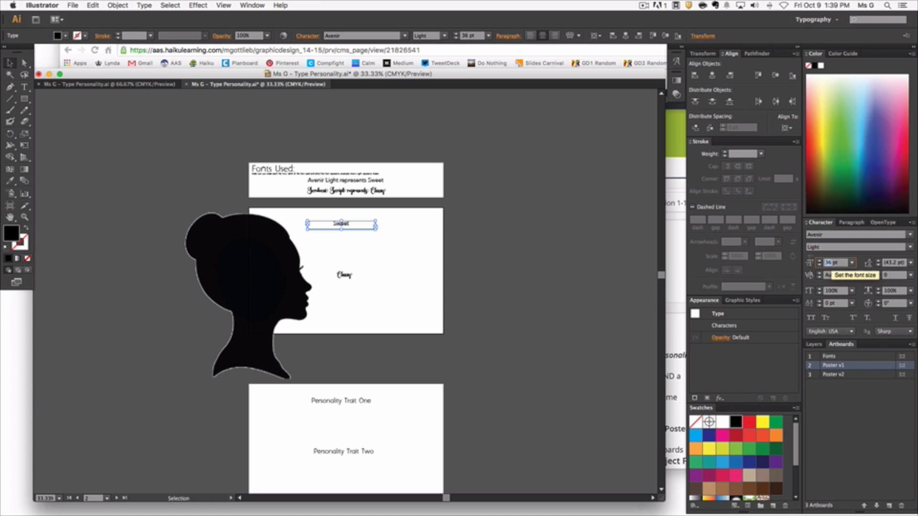
text(200)
key(Return)
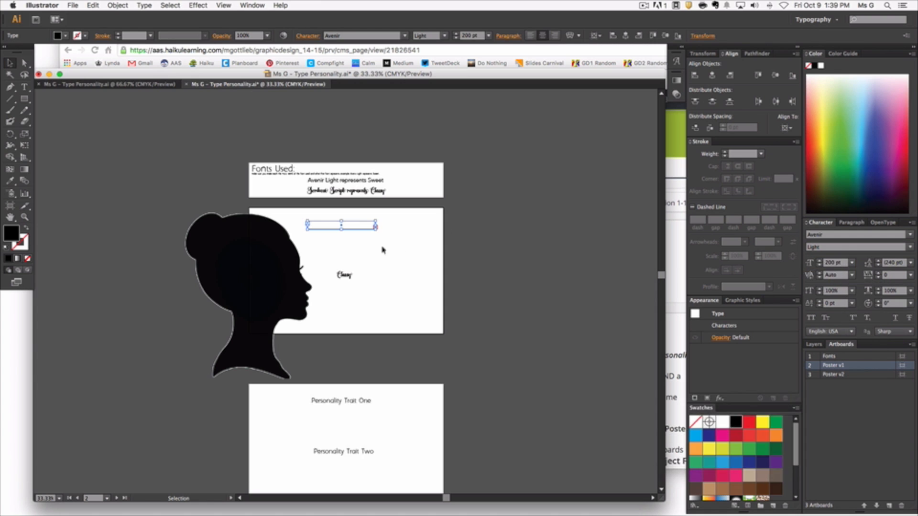
mouse_move(376, 233)
mouse_down()
mouse_move(426, 257)
mouse_move(377, 241)
mouse_up()
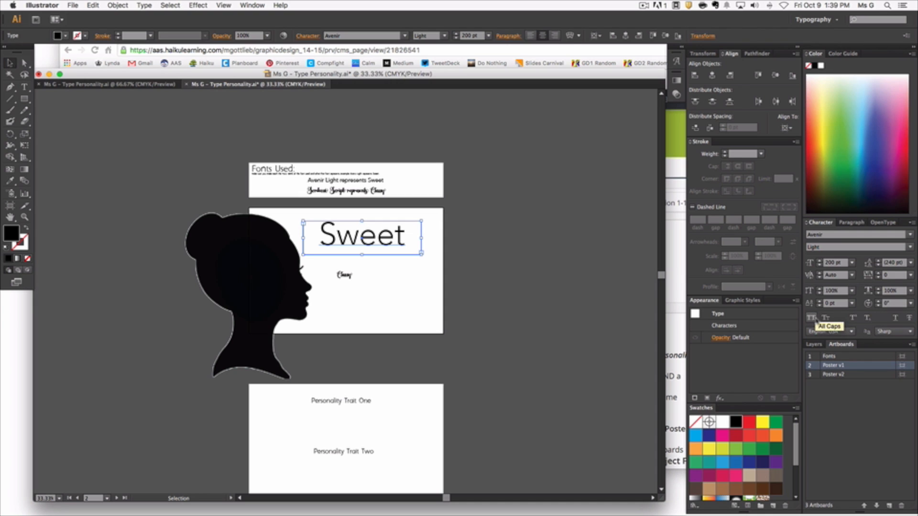
Step: Compare All Caps and Small Caps on the "Sweet" text, ending with Small Caps applied
click(813, 319)
click(826, 317)
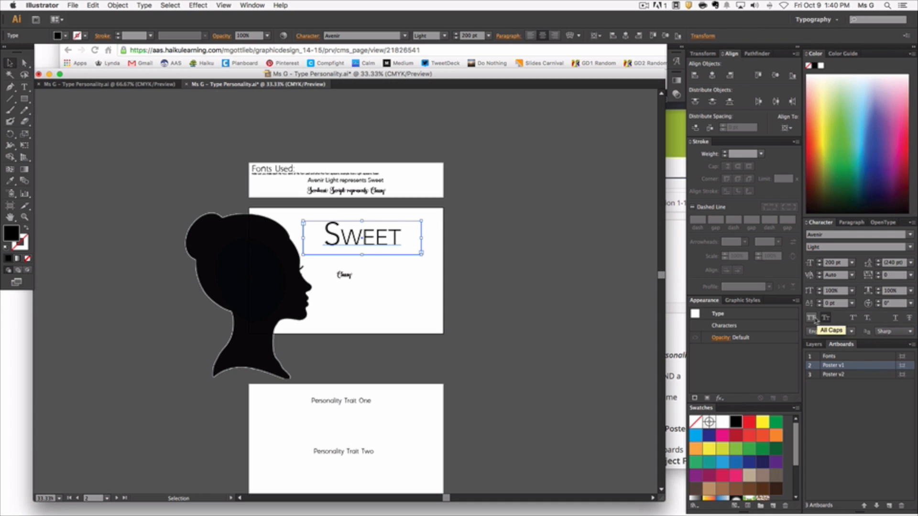
click(812, 318)
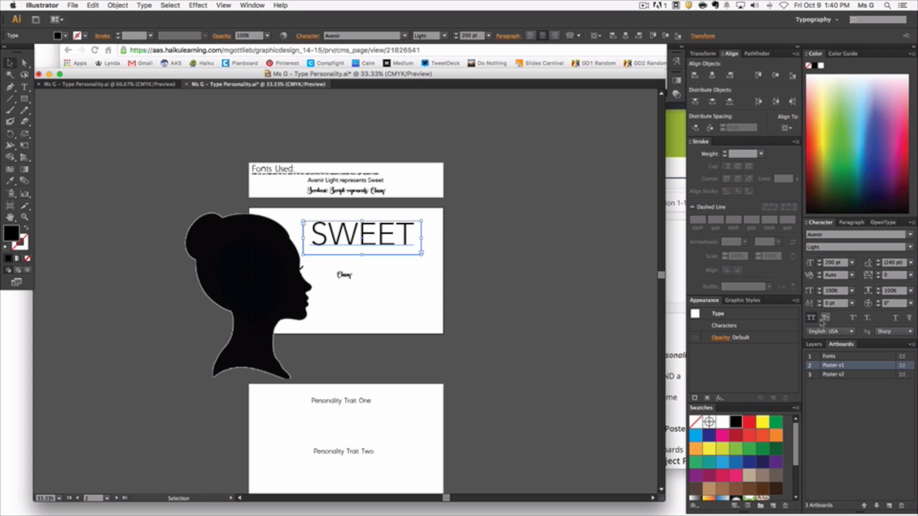
click(825, 318)
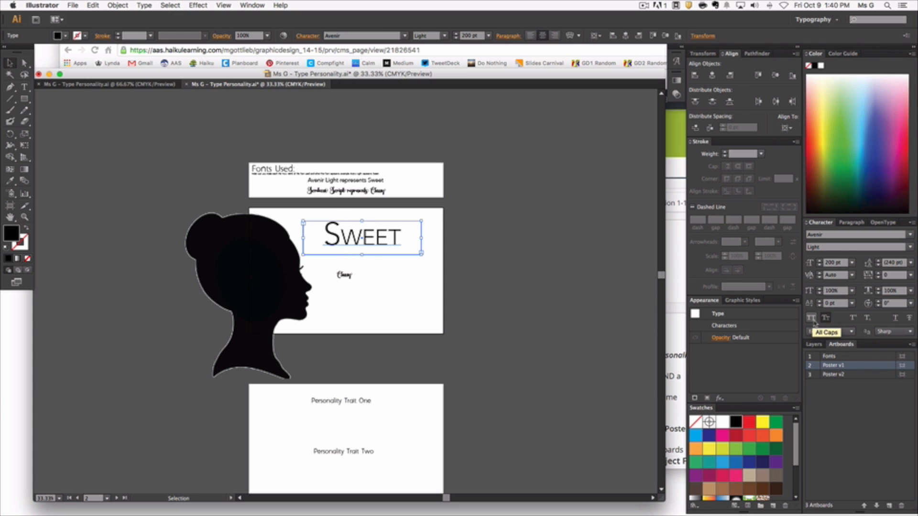
Step: Replace the capital S of "Sweet" with a lowercase s so every letter of the word is a small capital
double_click(341, 238)
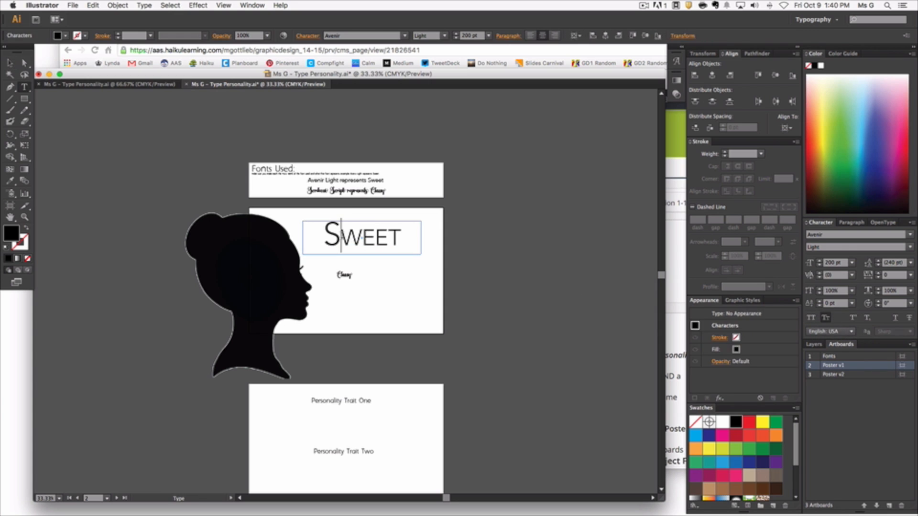
key(BackSpace)
text(S)
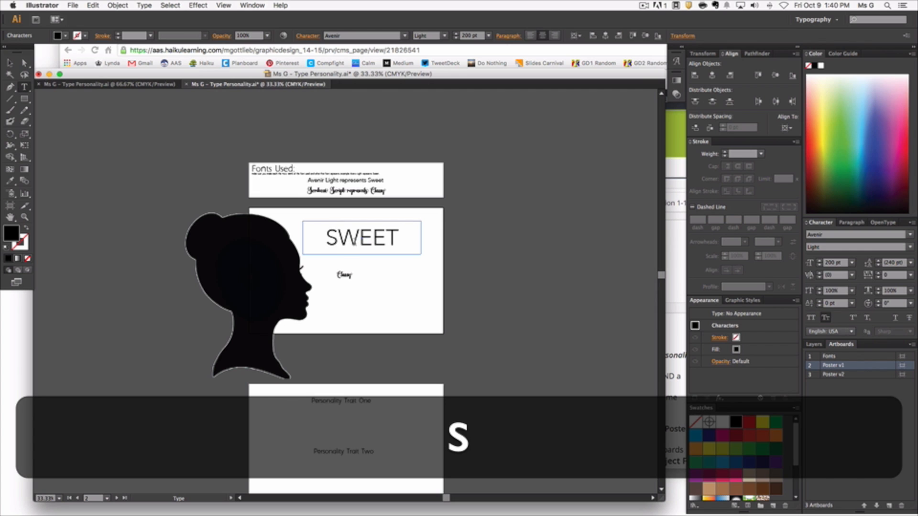
click(407, 246)
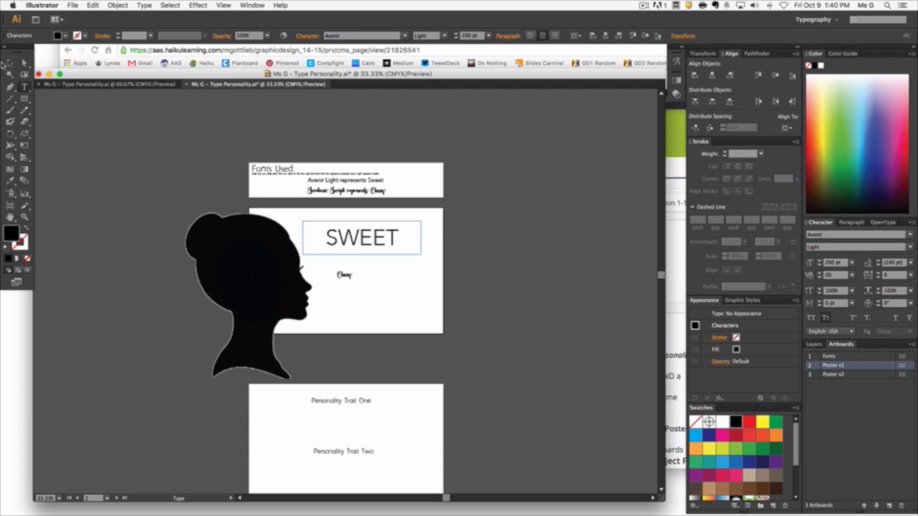
key(Escape)
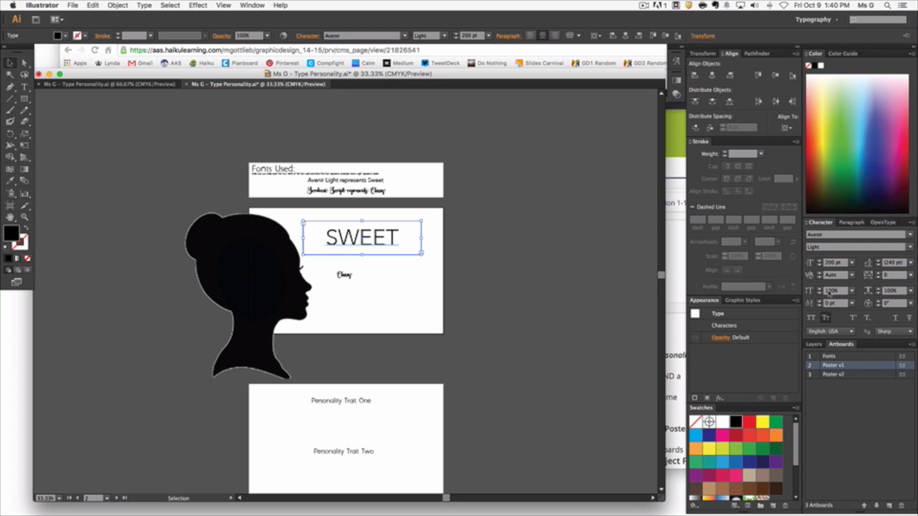
Step: Widen the letter spacing of the "Sweet" text, trying 75 tracking and settling on 200, and deselect it
click(851, 223)
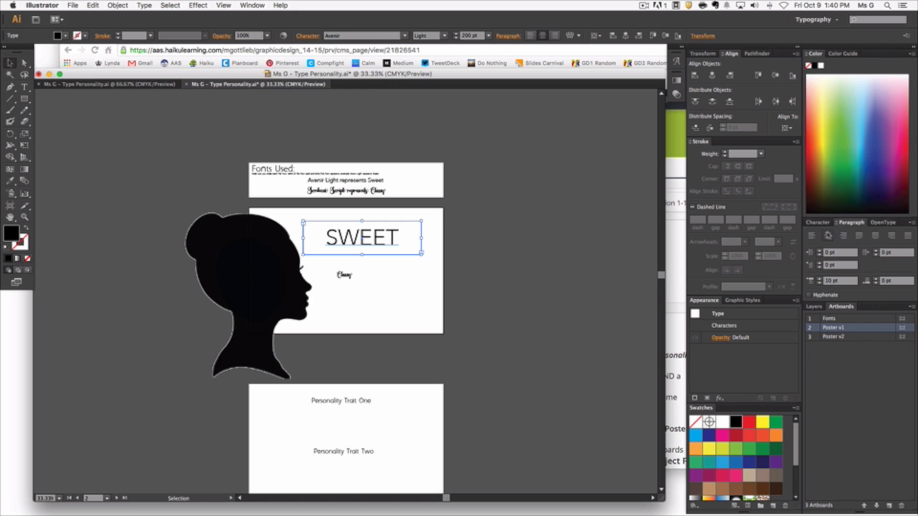
click(817, 223)
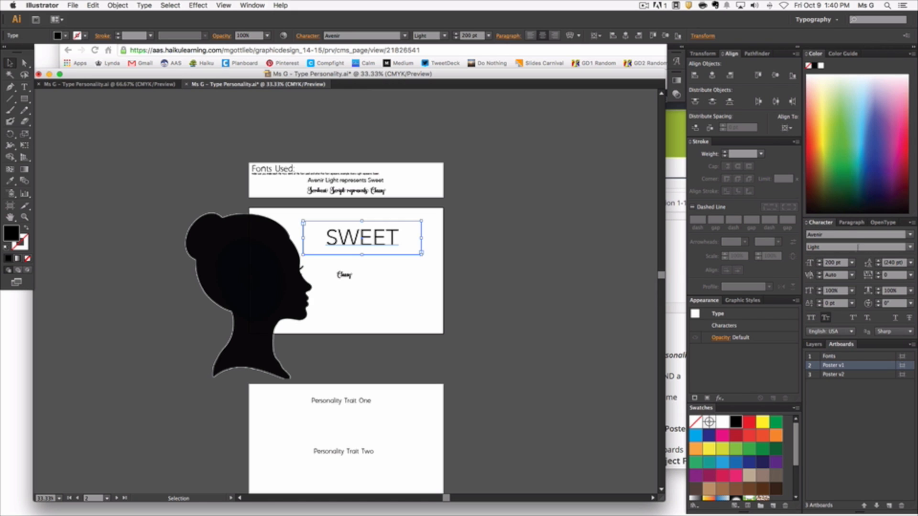
click(910, 275)
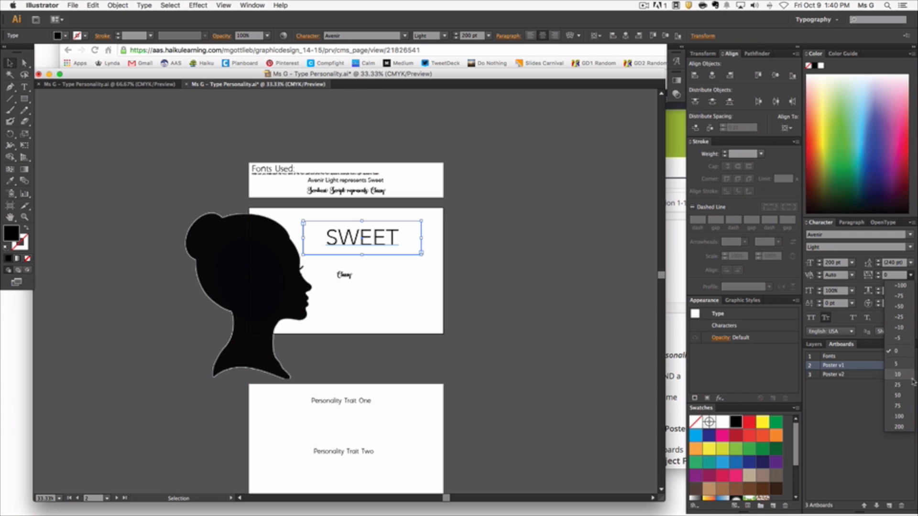
click(906, 406)
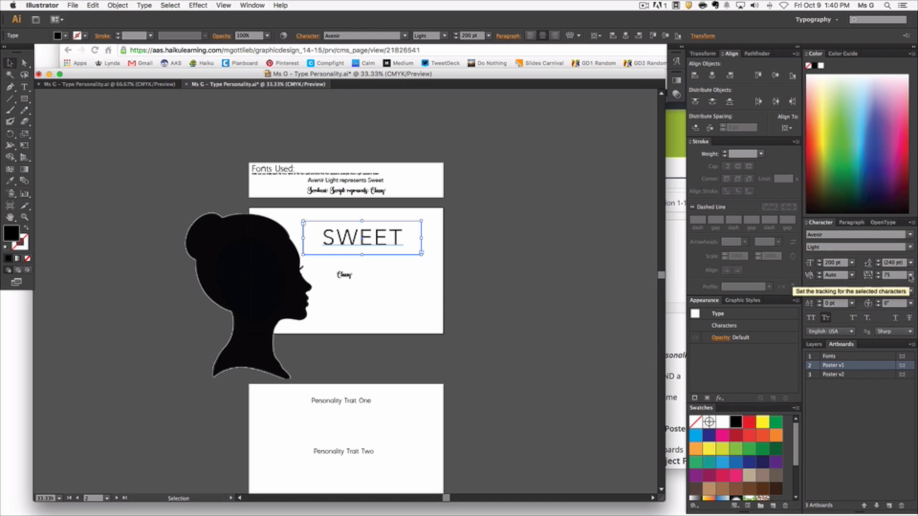
click(910, 276)
click(904, 428)
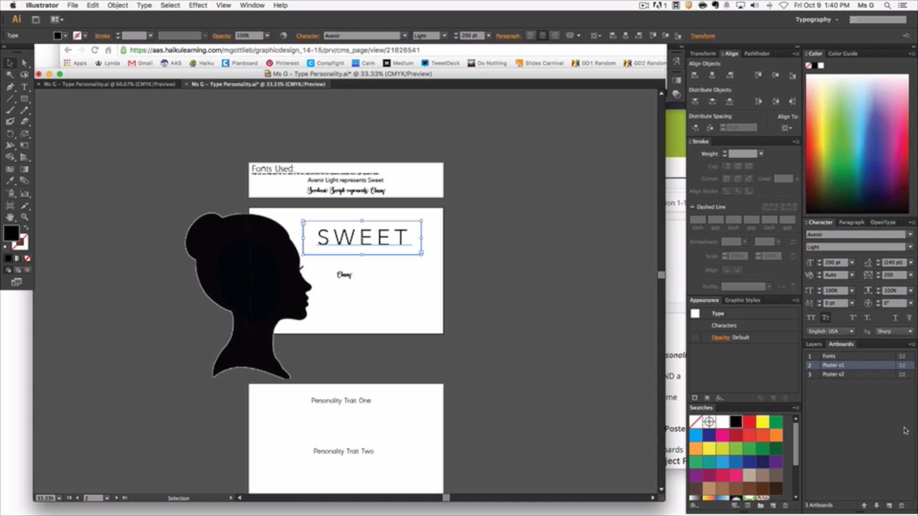
click(399, 349)
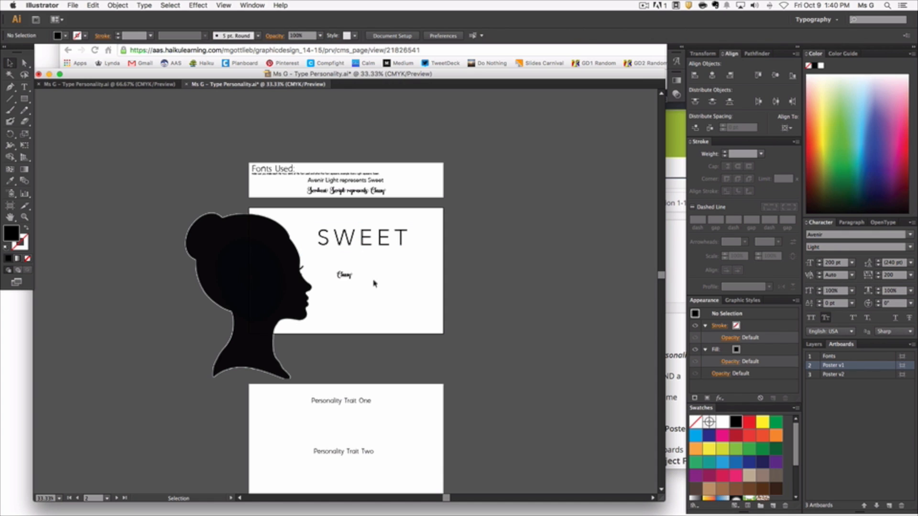
Step: Set the "Classy" text on Poster v1 to 200 pt and enlarge its text frame to fit the word
click(344, 275)
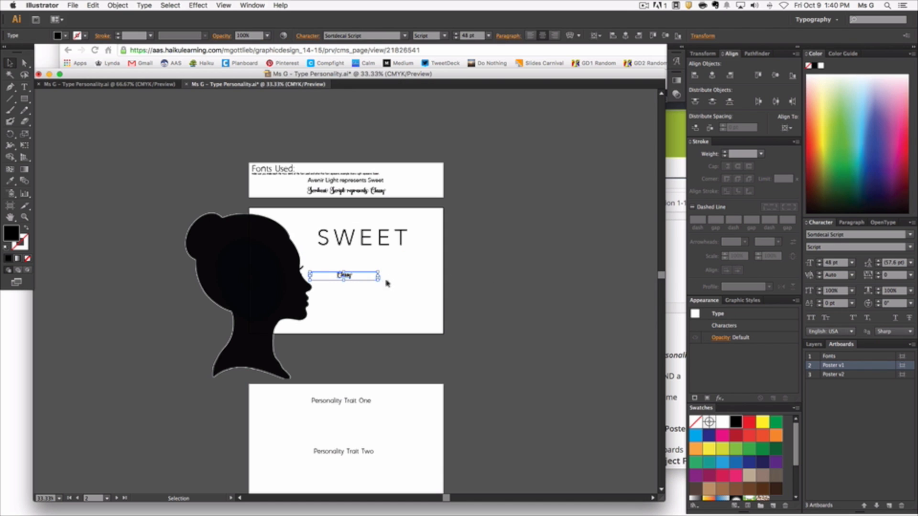
click(426, 263)
click(348, 278)
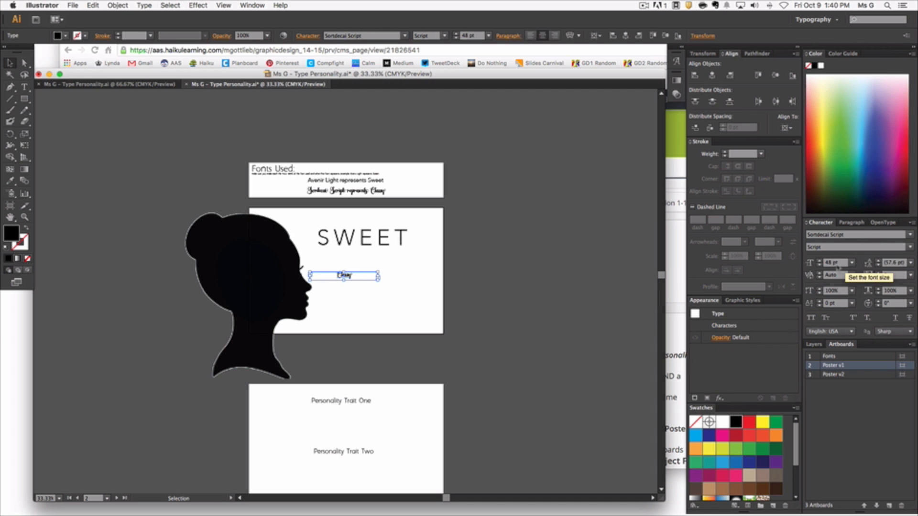
text(200)
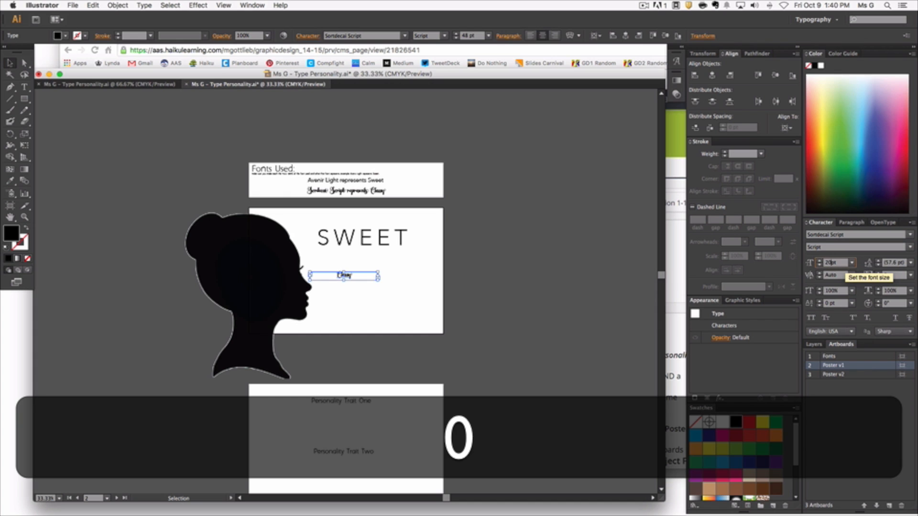
key(Return)
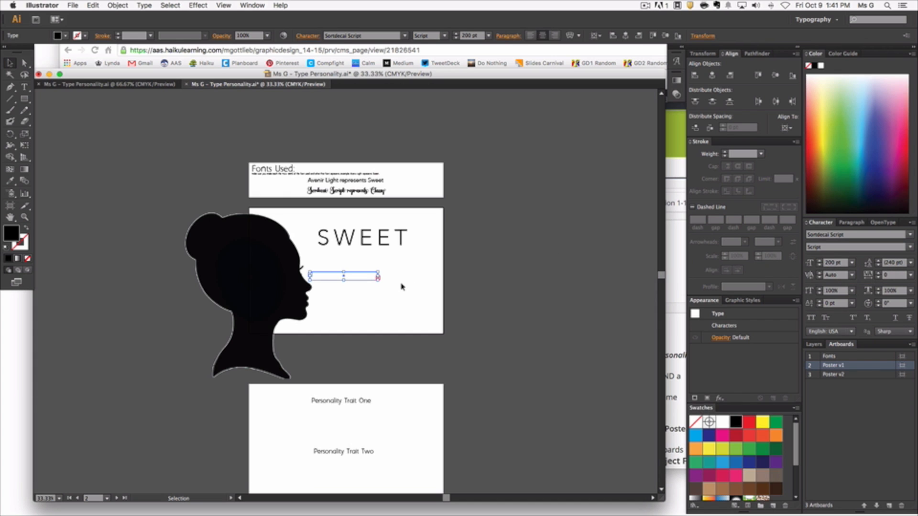
drag(380, 280, 440, 315)
Step: Convert the "Classy" text to outlines and ungroup it into separate letter shapes, leaving nothing selected
key(super+equal)
key(super+equal)
key(super+equal)
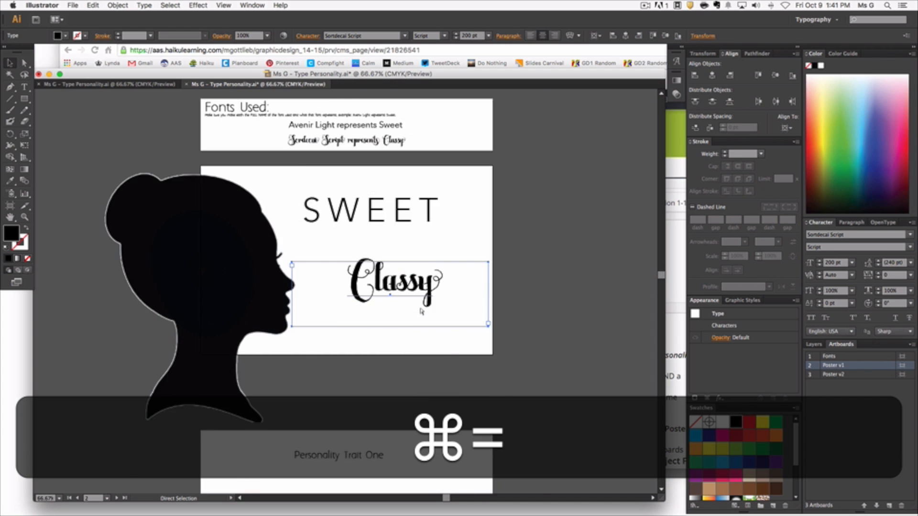
click(428, 218)
click(425, 264)
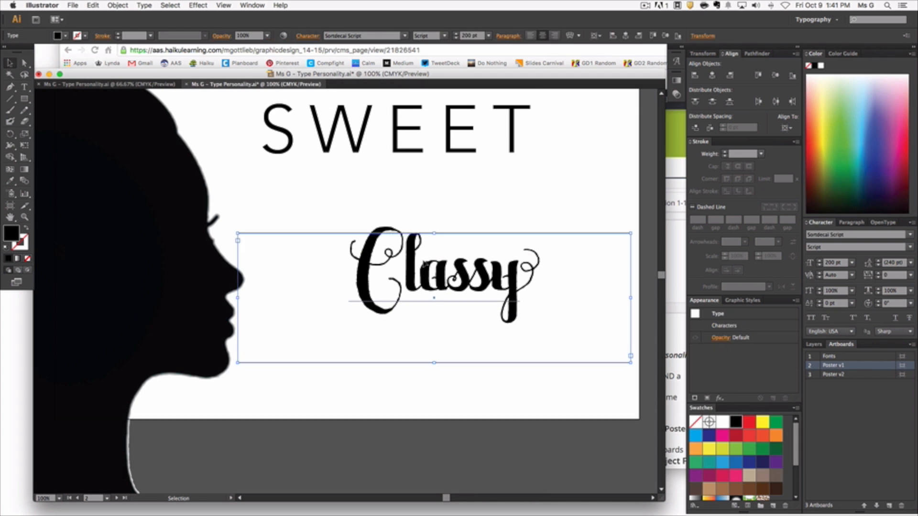
right_click(422, 264)
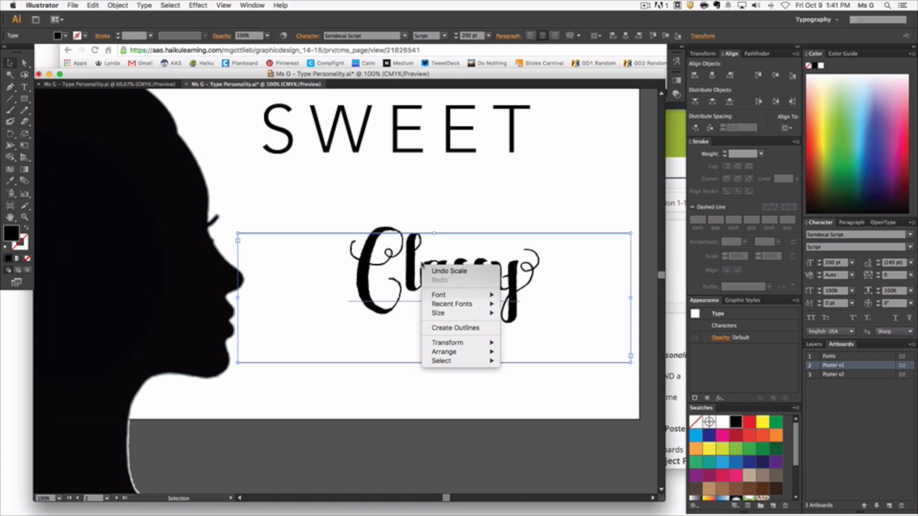
click(432, 327)
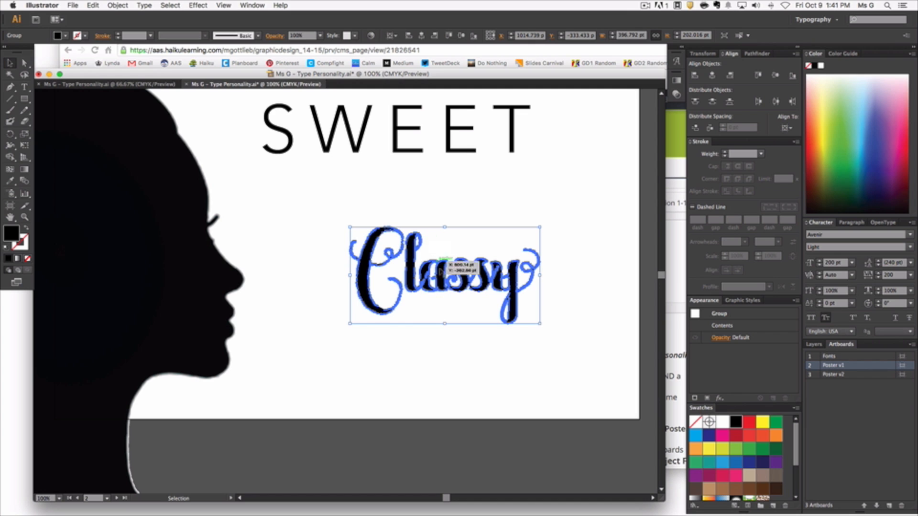
right_click(430, 259)
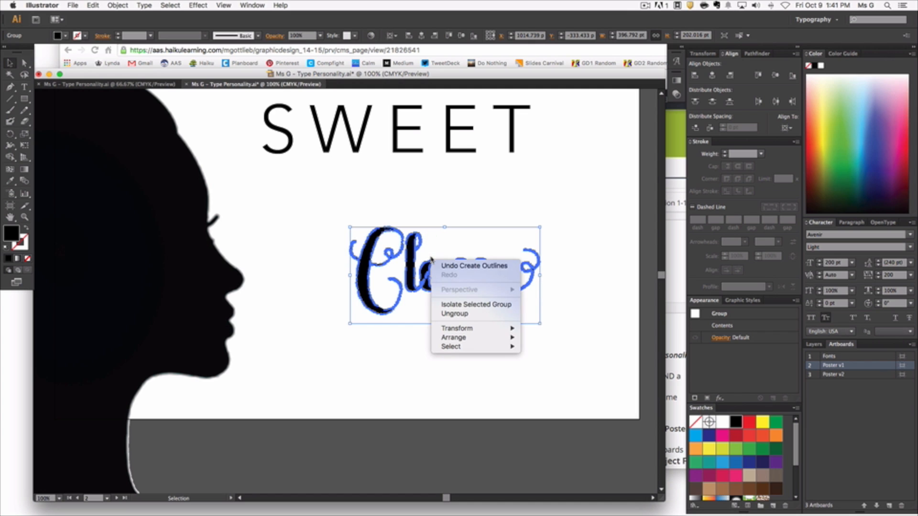
click(455, 314)
click(436, 376)
Step: Spread the outlined letters C, l, the joined "as" and the last s leftward into a loose, staggered arrangement
drag(362, 296, 251, 289)
drag(409, 274, 326, 290)
drag(424, 287, 369, 318)
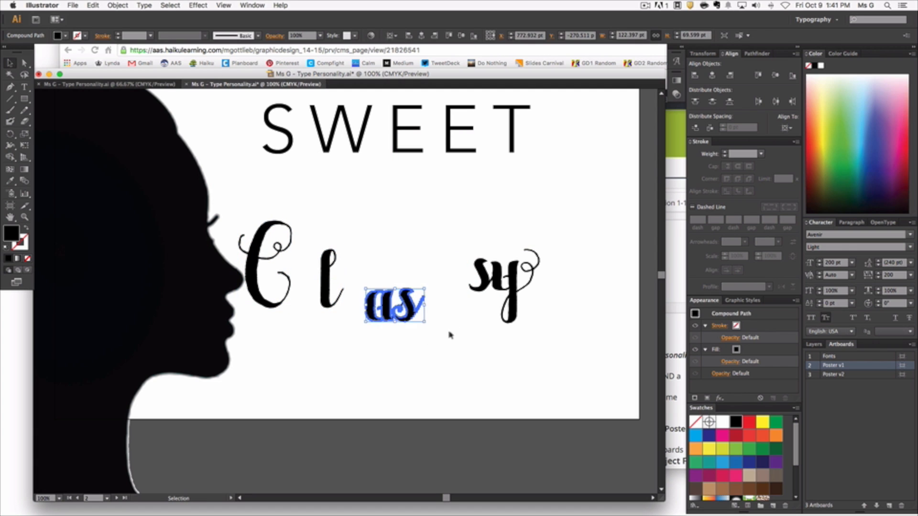
drag(483, 278, 437, 294)
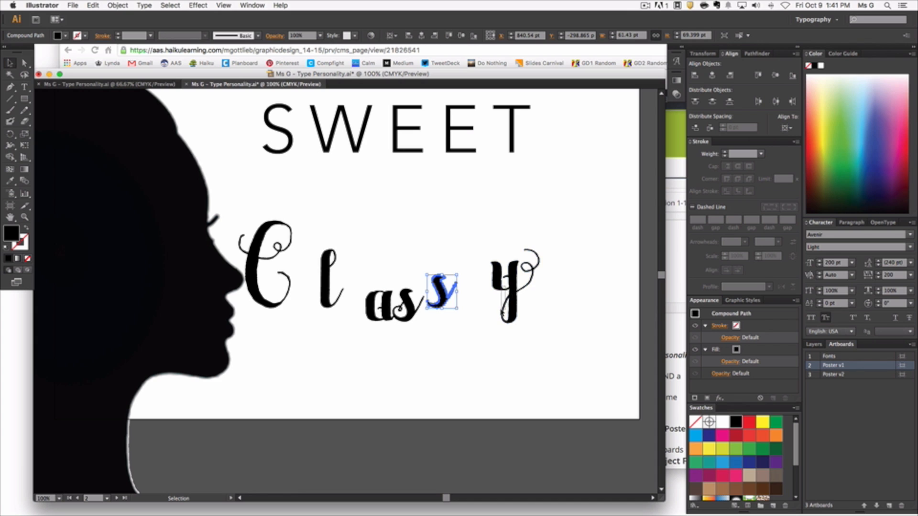
Step: Enlarge and tilt the letter y clockwise to about 190 by 216 pt overall, and fill it with white
click(503, 299)
drag(543, 326, 570, 392)
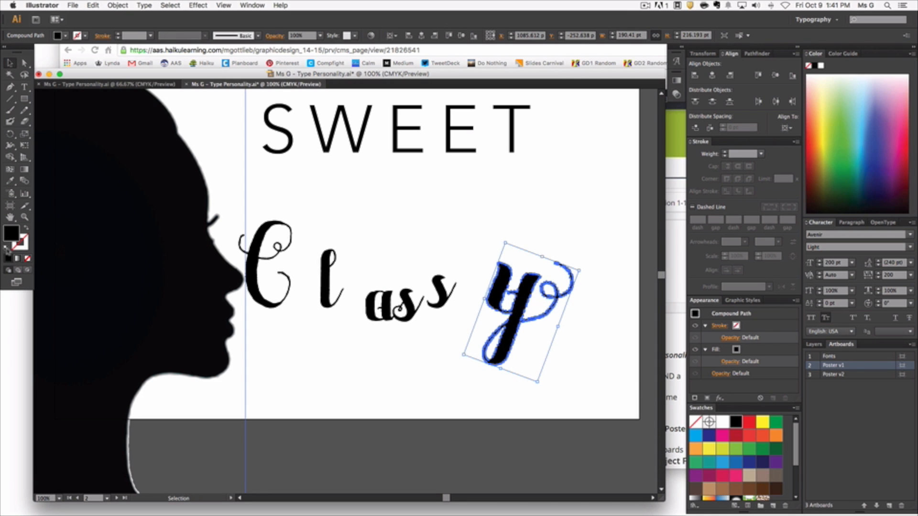
click(736, 349)
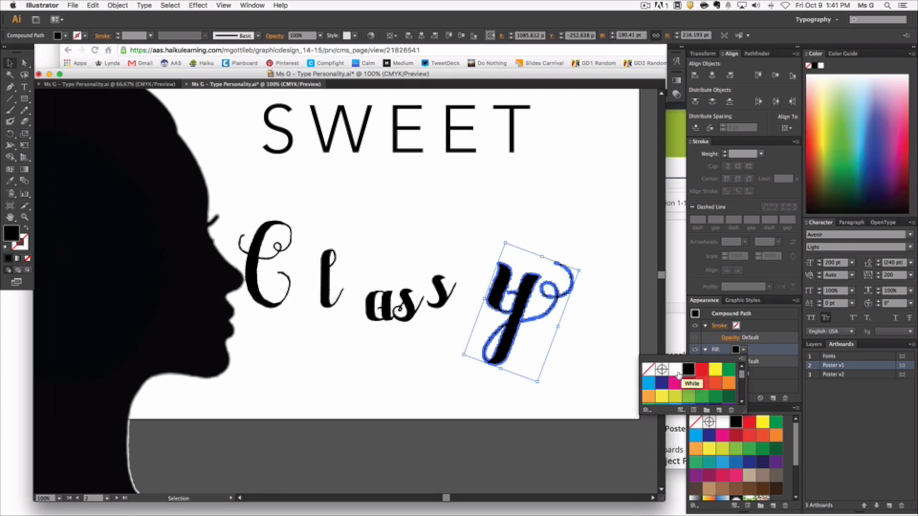
click(678, 375)
click(597, 351)
click(455, 363)
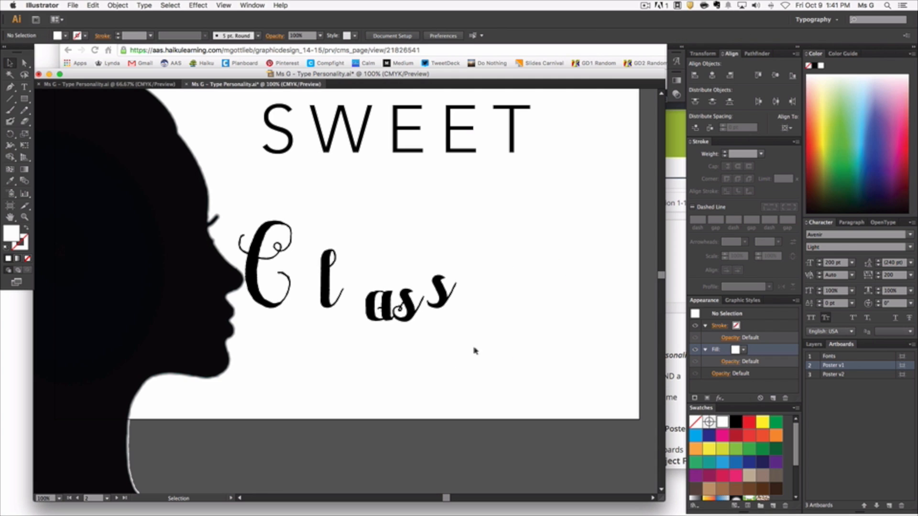
Step: Move the white y onto the silhouette's jaw area and bring it to the front
drag(512, 317, 144, 326)
right_click(144, 327)
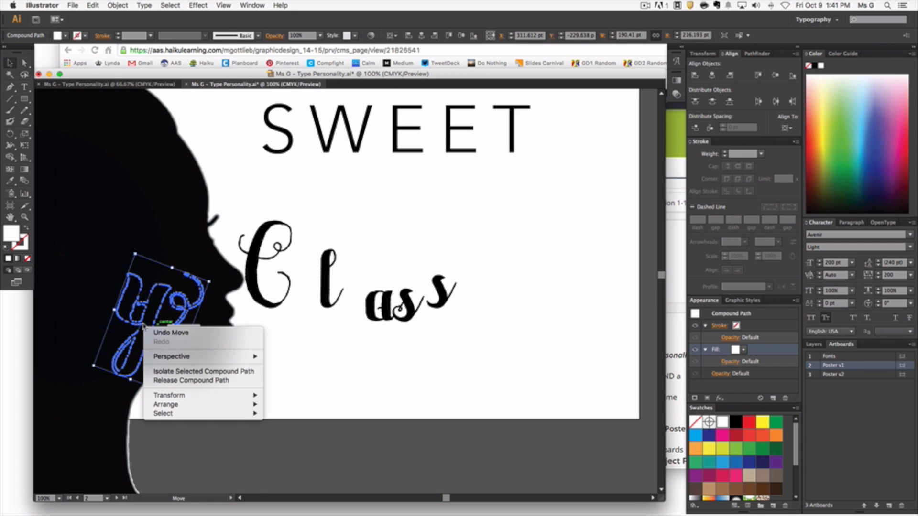
mouse_move(193, 407)
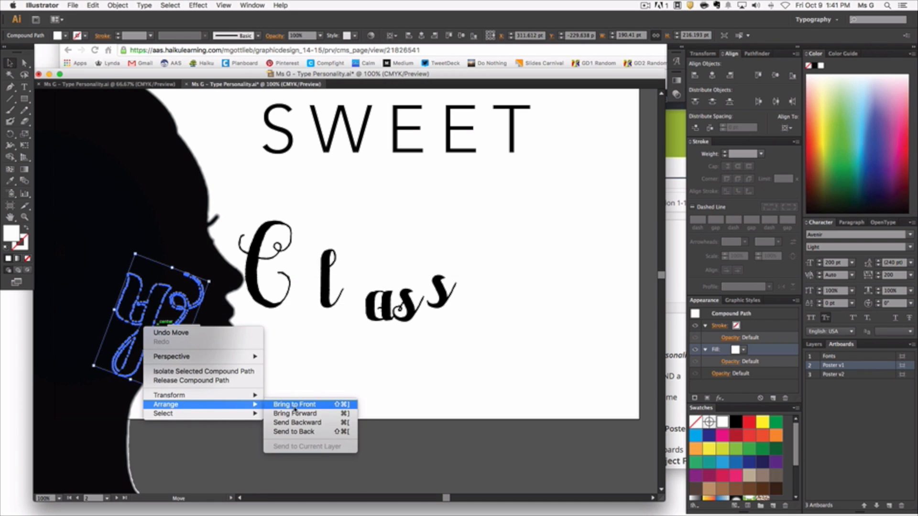
click(310, 408)
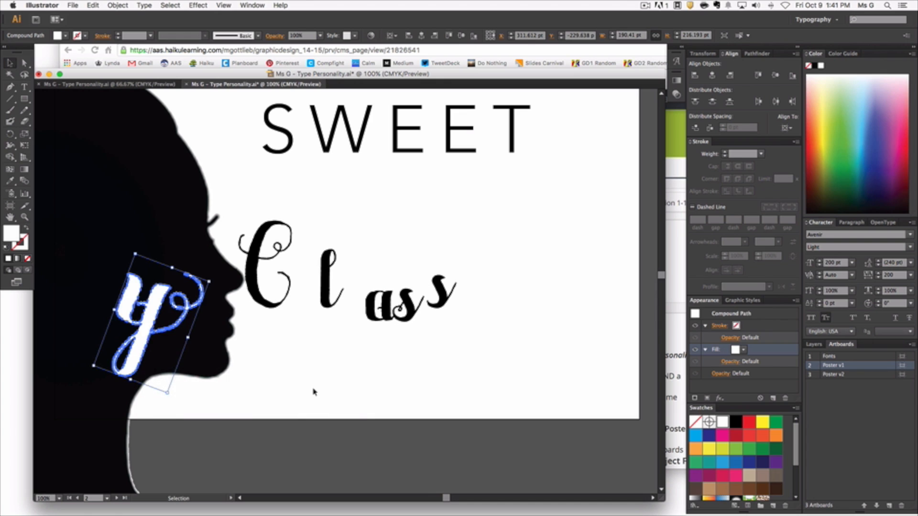
click(315, 392)
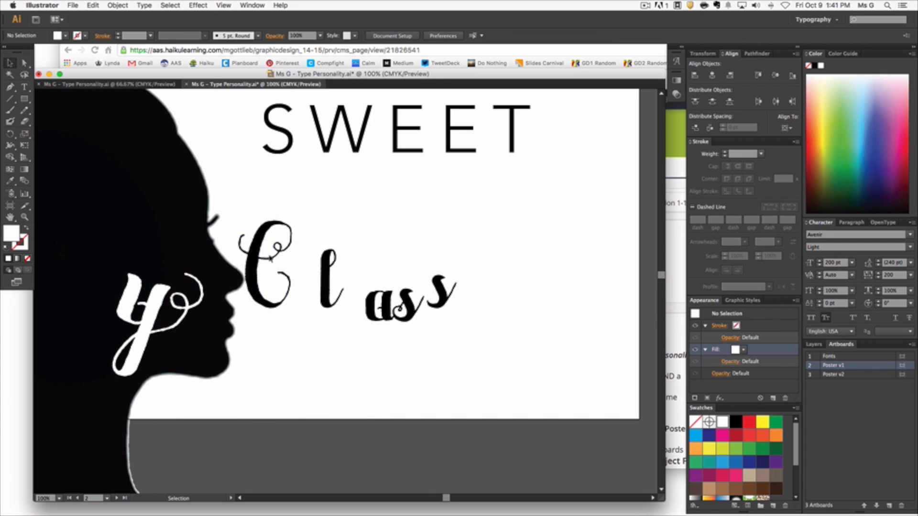
Step: Rotate the C slightly and close the gaps around the l by moving the C and the joined "as" toward it
click(286, 259)
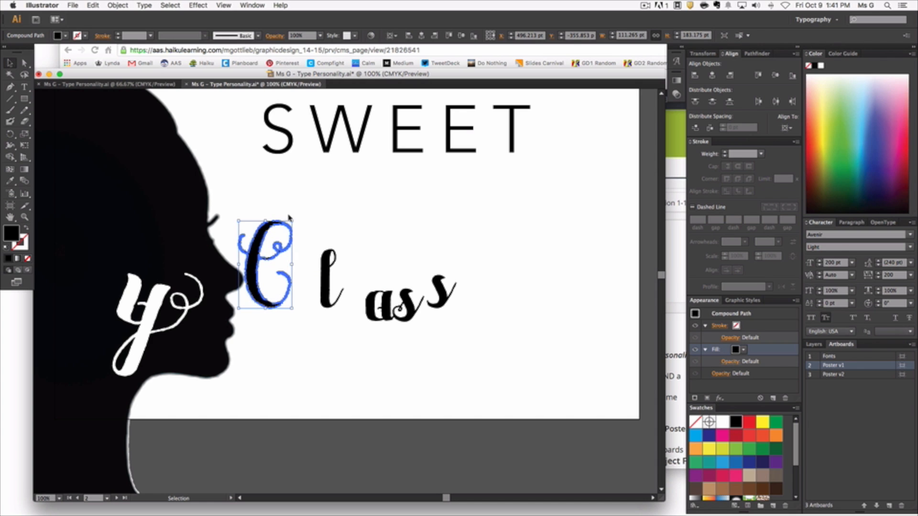
drag(293, 216, 289, 214)
click(345, 353)
drag(273, 298, 288, 291)
drag(383, 310, 366, 313)
click(351, 367)
Step: Check the overall layout of the Fonts and poster artboards and save the document
key(super+minus)
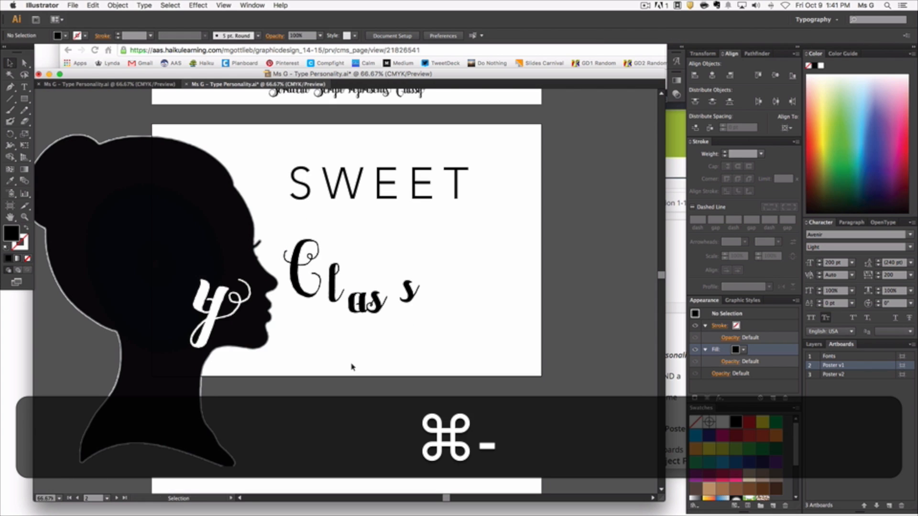
scroll(355, 345, up, 1)
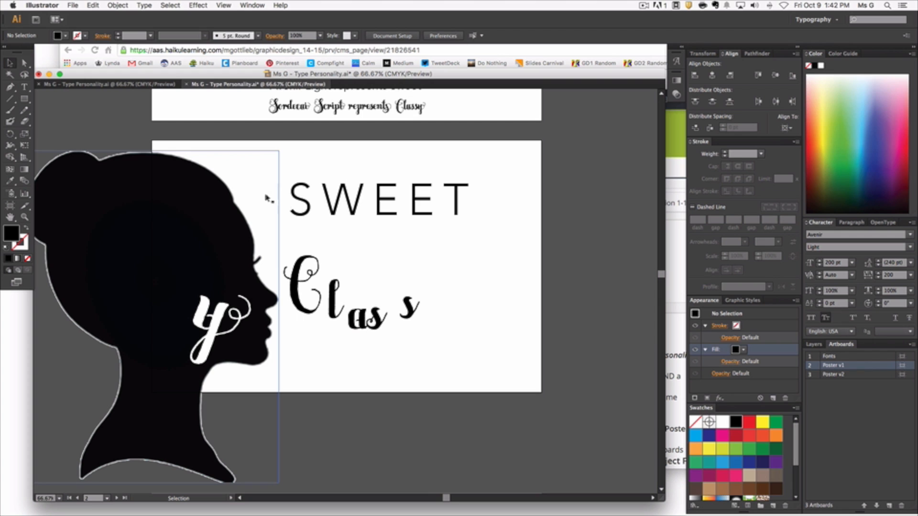
scroll(237, 151, up, 10)
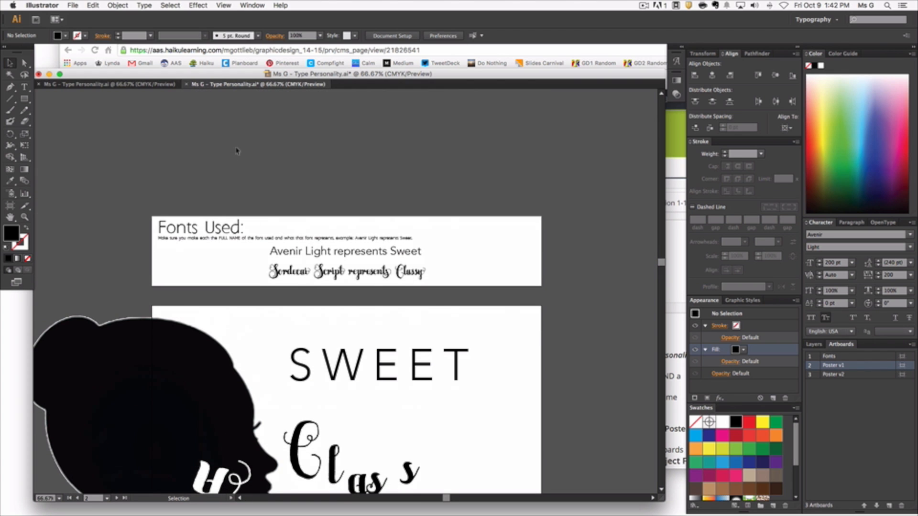
scroll(237, 151, down, 10)
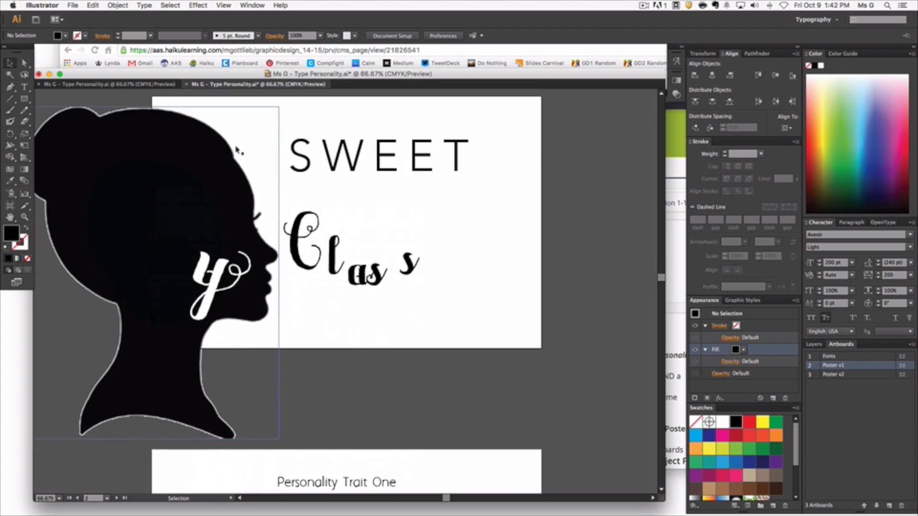
scroll(235, 148, up, 2)
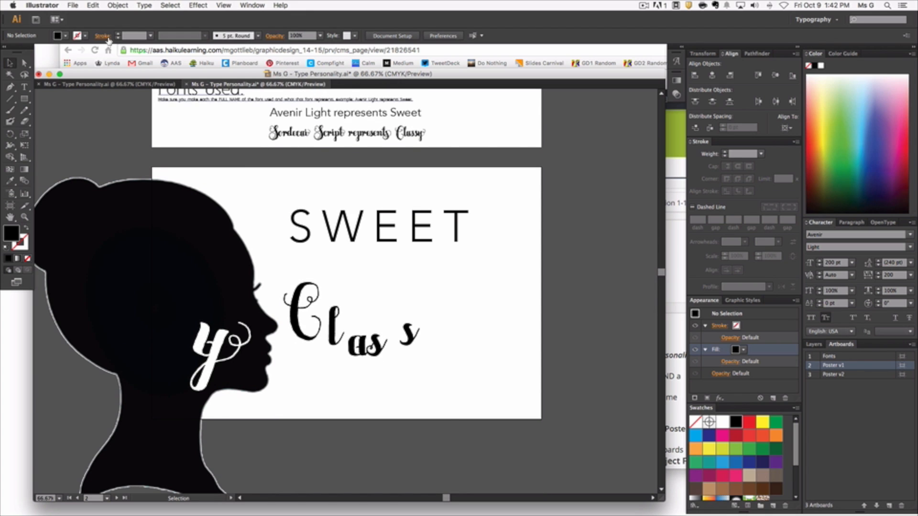
key(super+s)
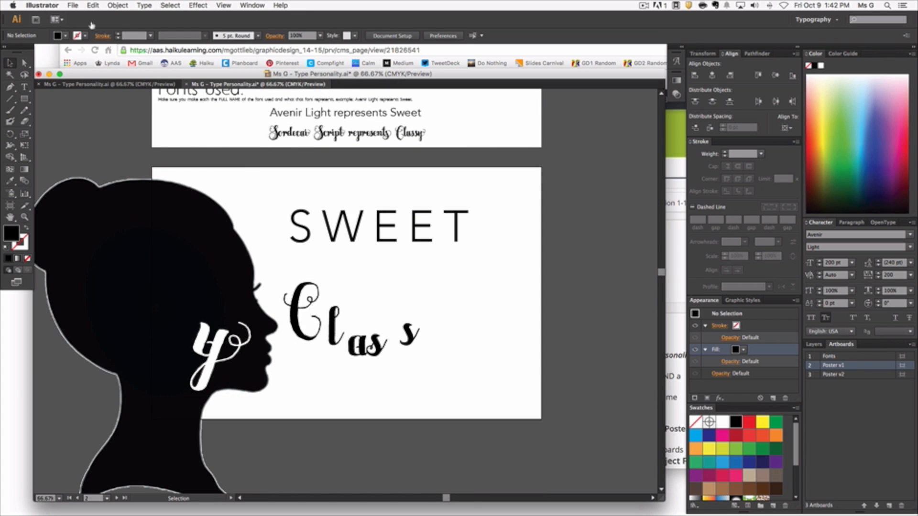
Step: Export every artboard as a separate JPEG into the Pairing Personality Font Poster folder, using CMYK, maximum quality 10 and High (300 ppi) resolution
click(73, 6)
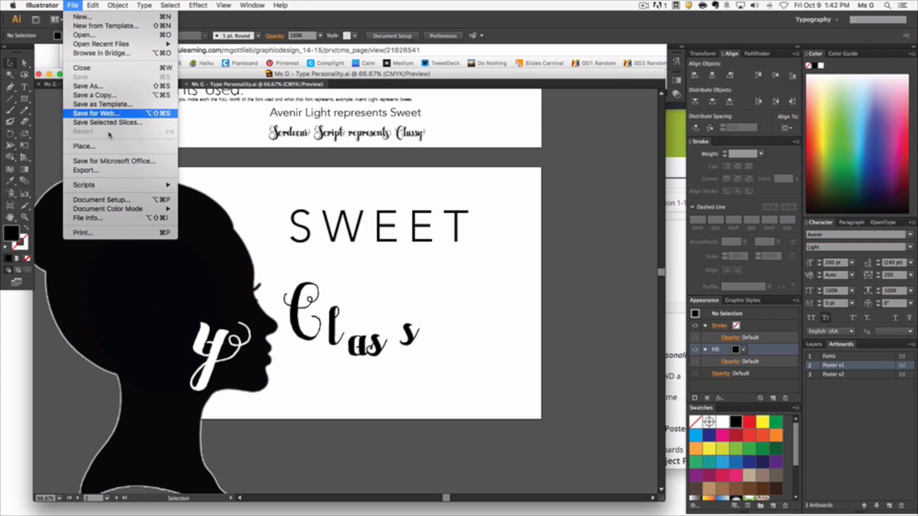
click(99, 171)
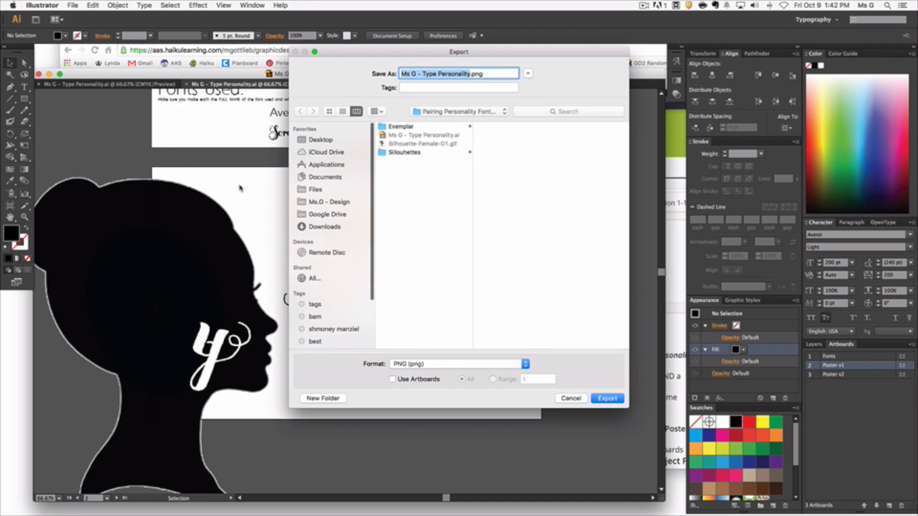
click(407, 365)
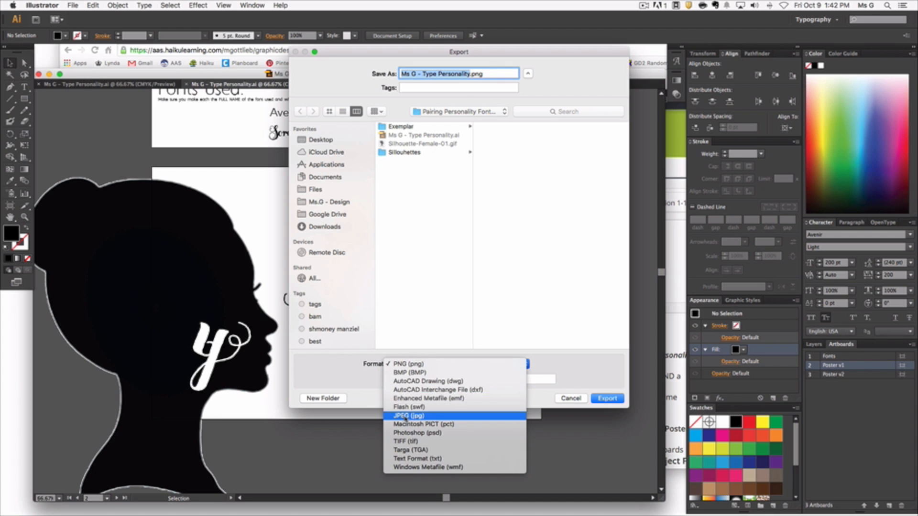
click(407, 416)
click(392, 379)
click(611, 400)
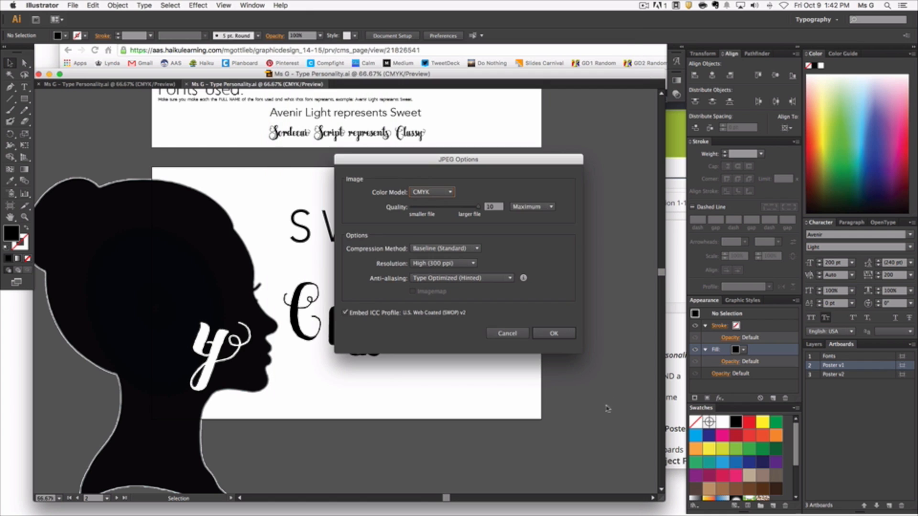
click(560, 337)
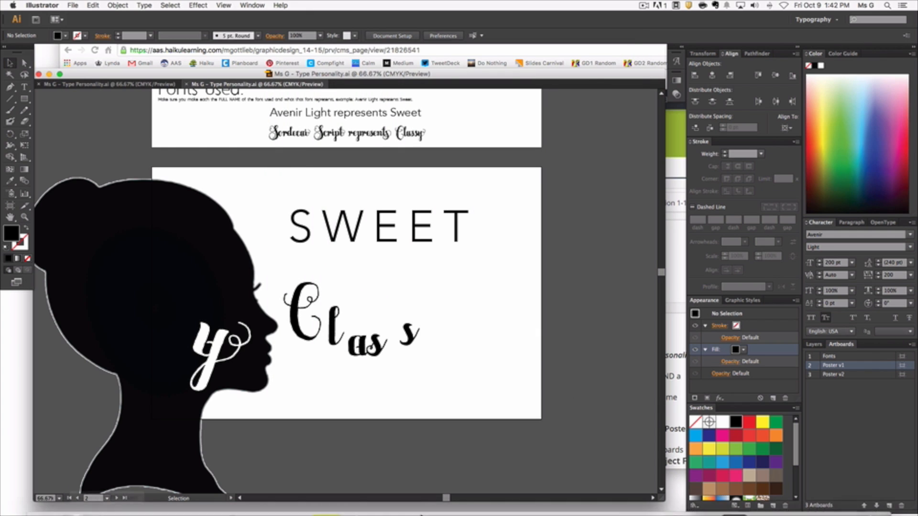
Step: Switch to Finder and check the exported Fonts and Poster JPEGs alongside the Illustrator file in the Pairing Personality Font Poster folder
click(44, 497)
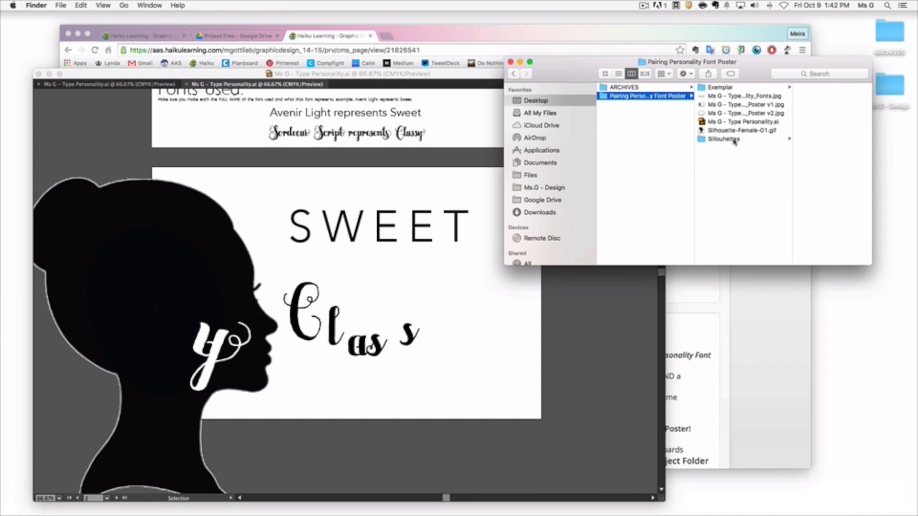
click(749, 105)
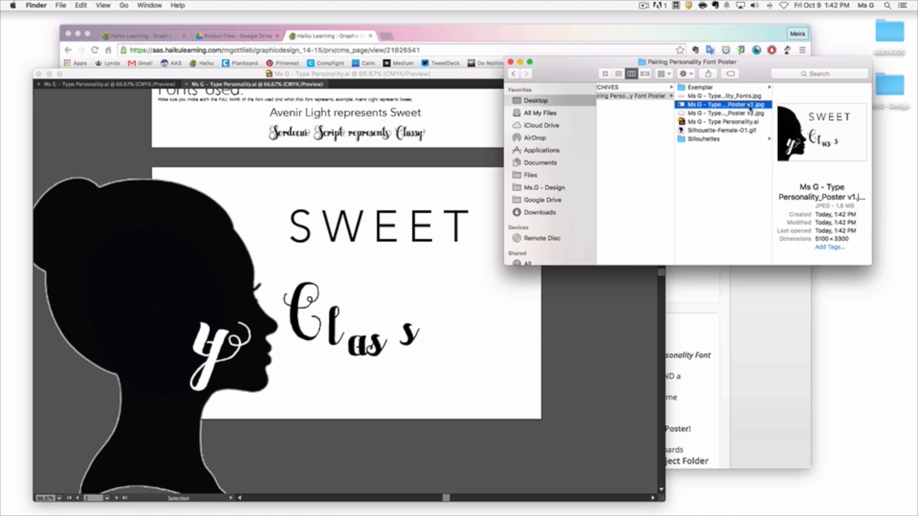
key(Down)
key(Down)
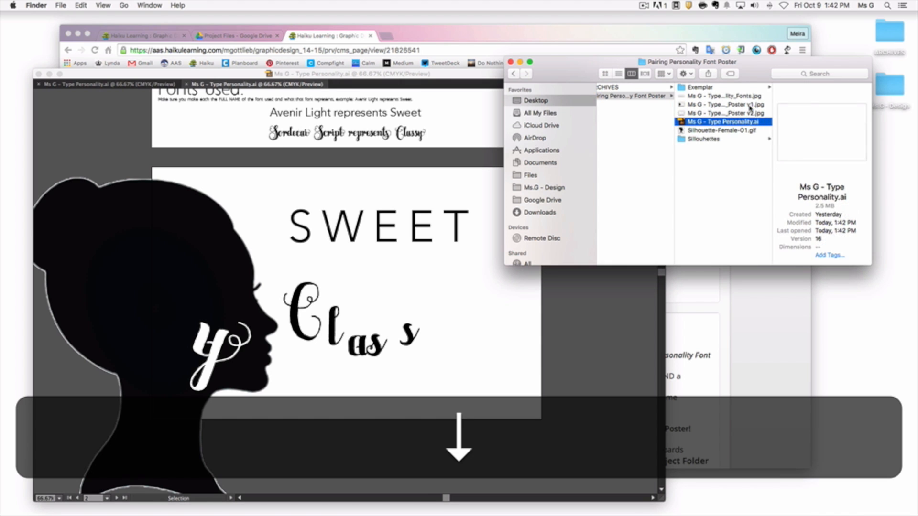
key(Up)
key(Up)
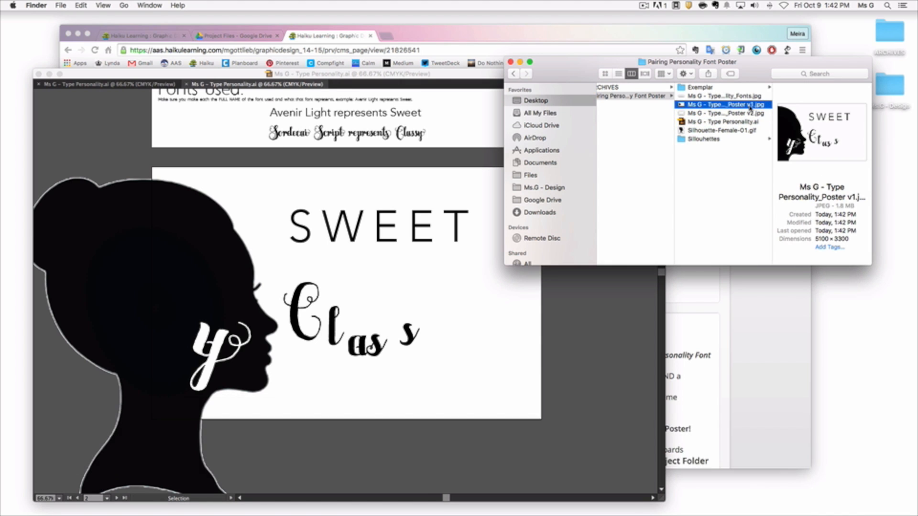
key(Up)
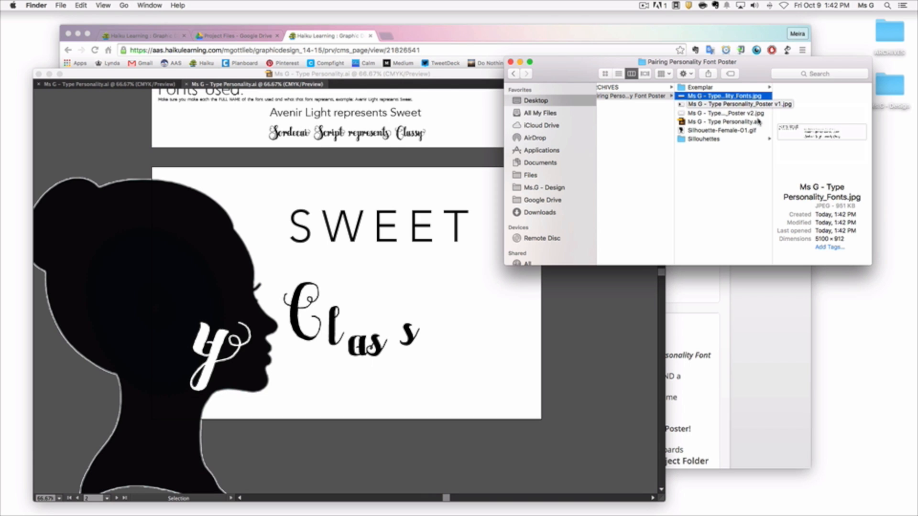
Step: Return to Illustrator and review the Fonts, Poster v1 and Poster v2 artboards in the Type Personality document
click(600, 372)
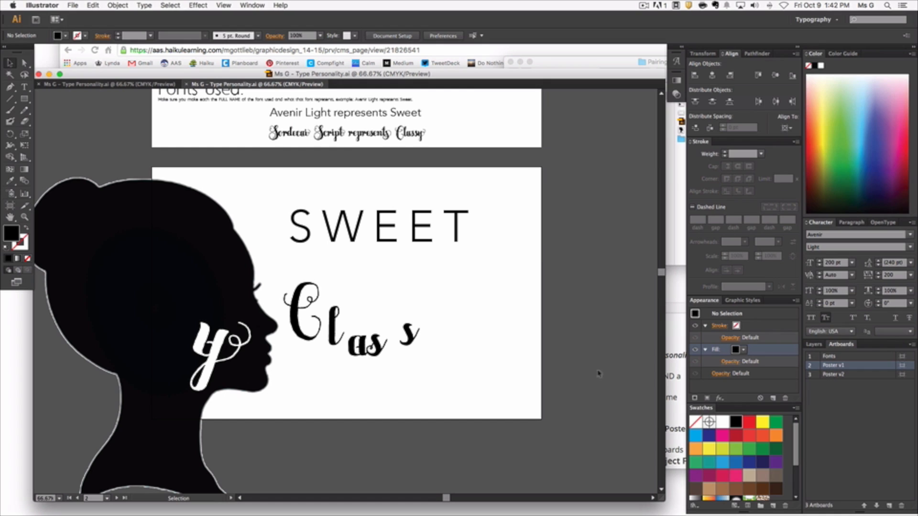
scroll(596, 371, up, 1)
scroll(597, 371, down, 5)
scroll(594, 347, up, 10)
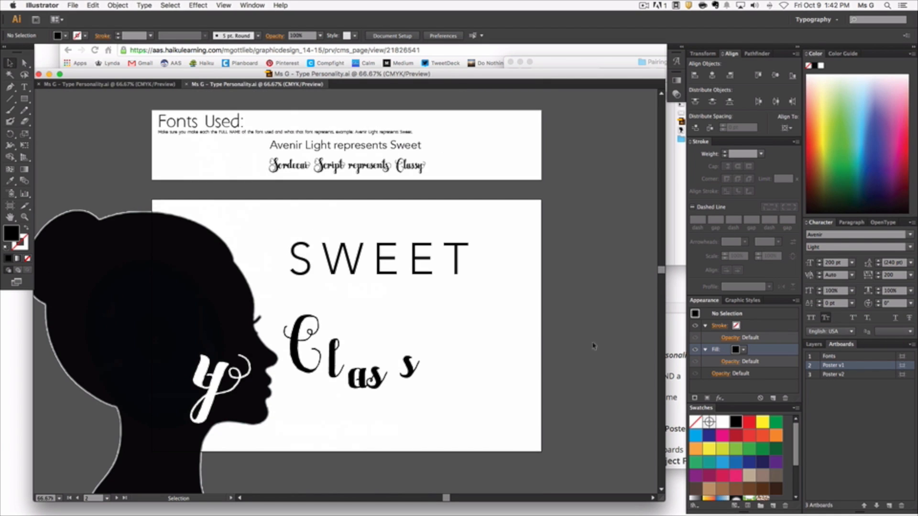
scroll(441, 283, down, 2)
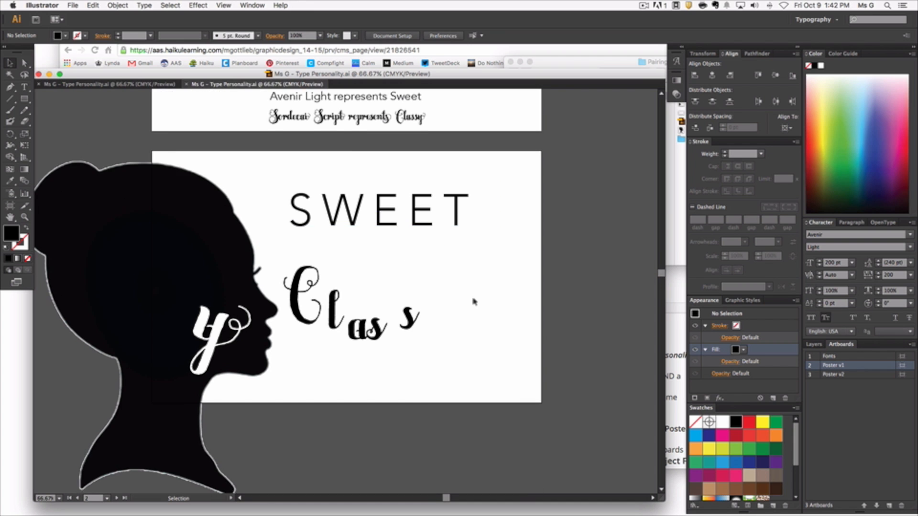
scroll(473, 301, down, 10)
scroll(399, 242, up, 2)
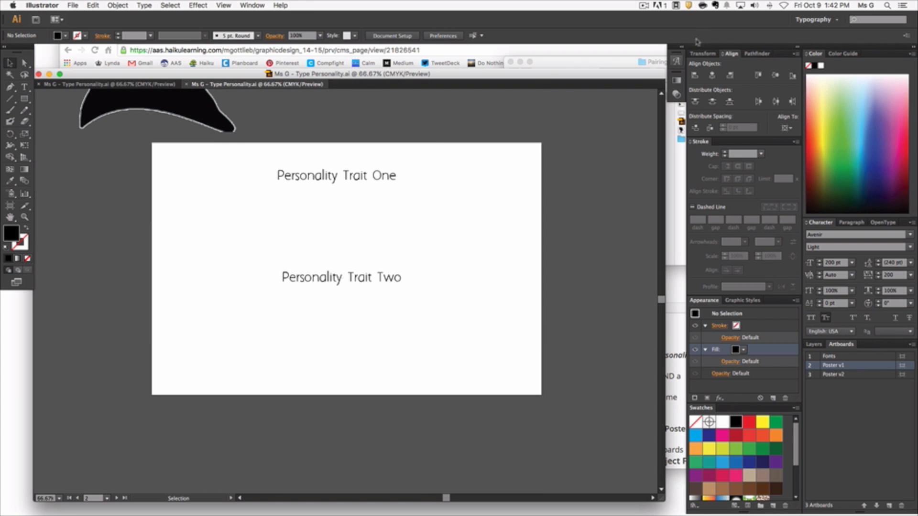